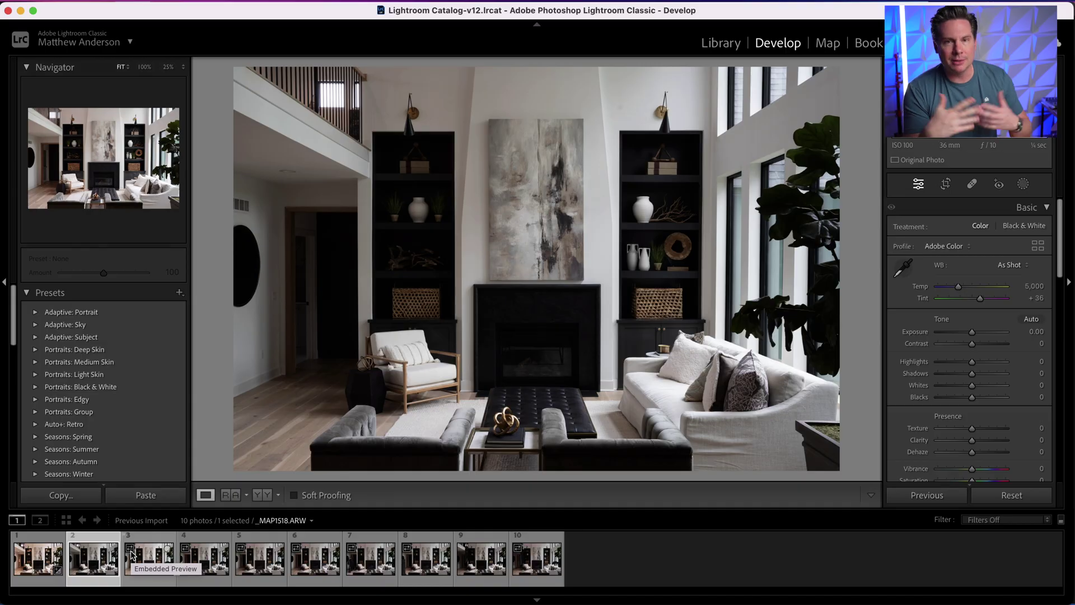
Compare exposures 3–5, then bring up _MAP1522.ARW, where a person holds the black sheet
click(149, 560)
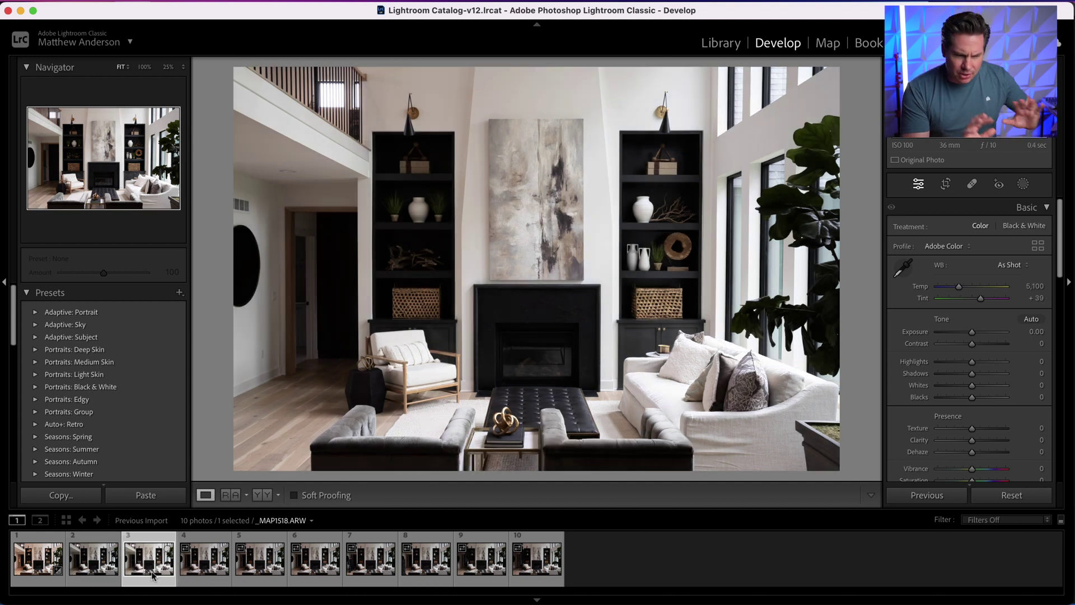
click(203, 574)
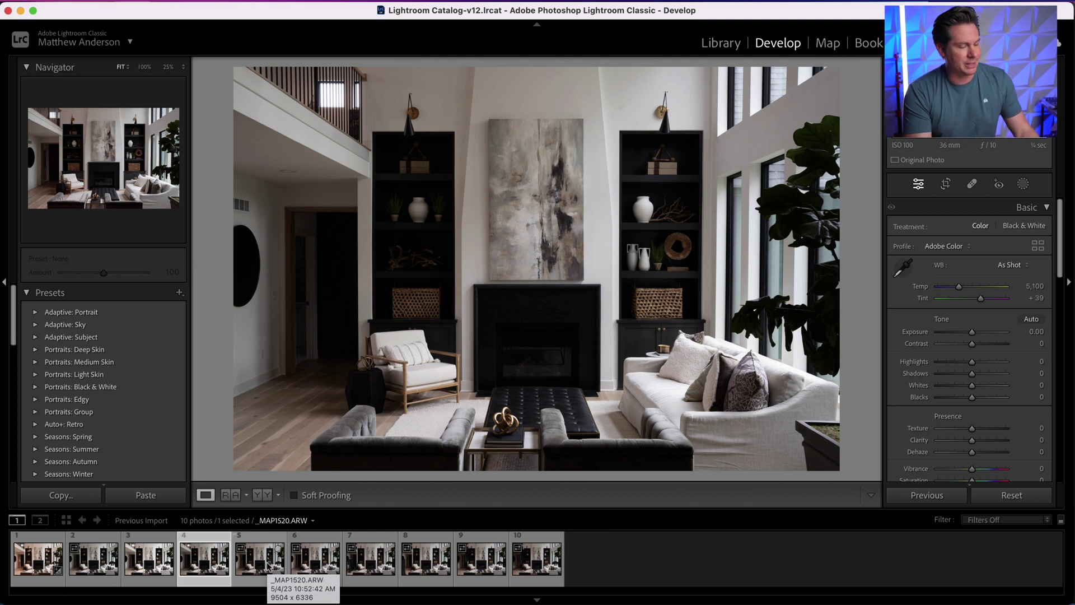
click(242, 568)
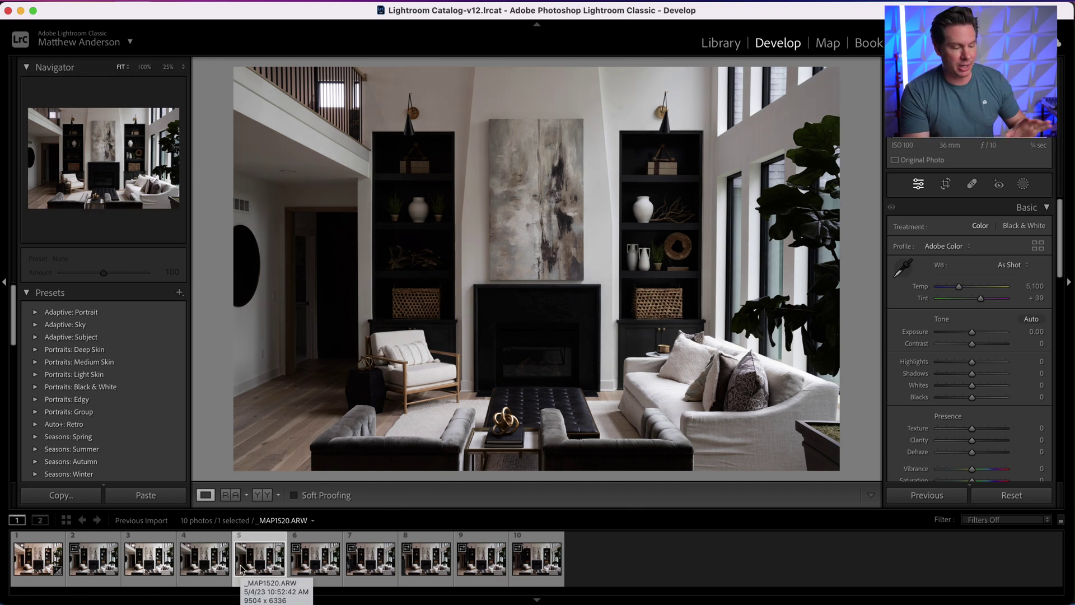
key(Left)
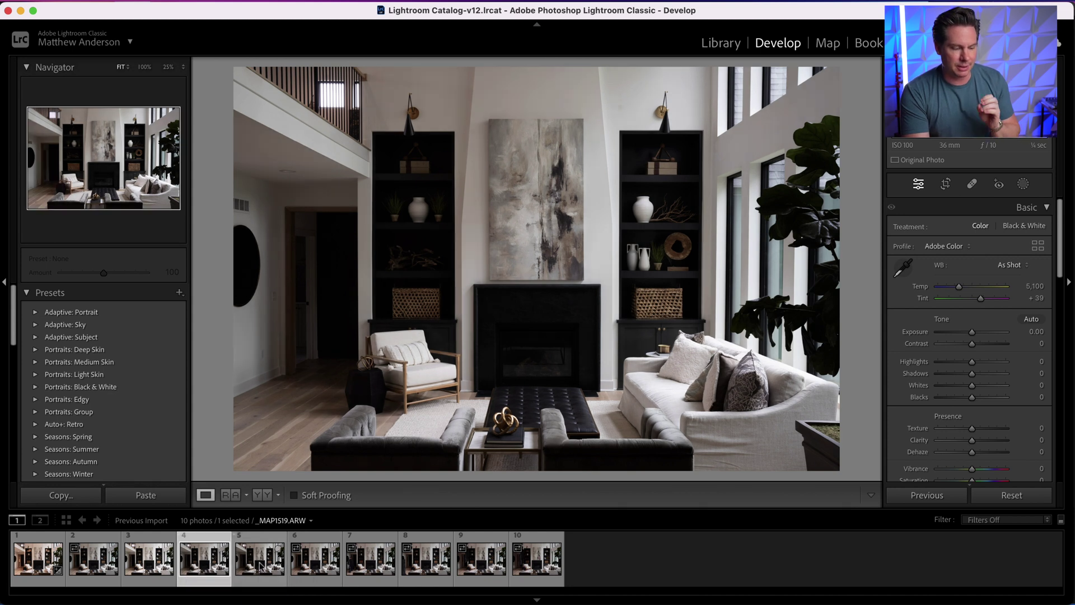
key(Right)
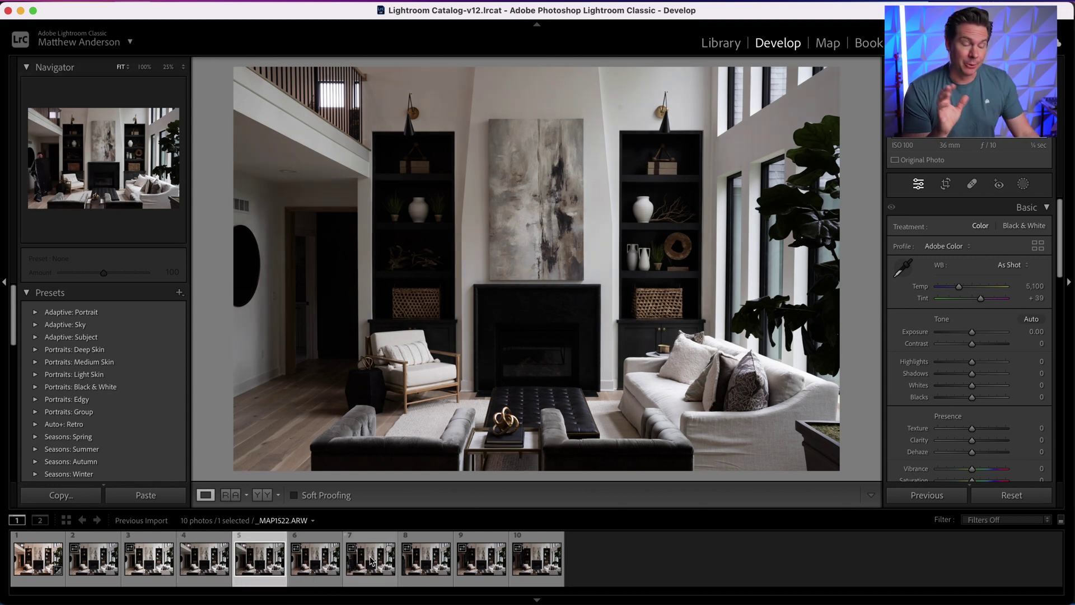
click(365, 563)
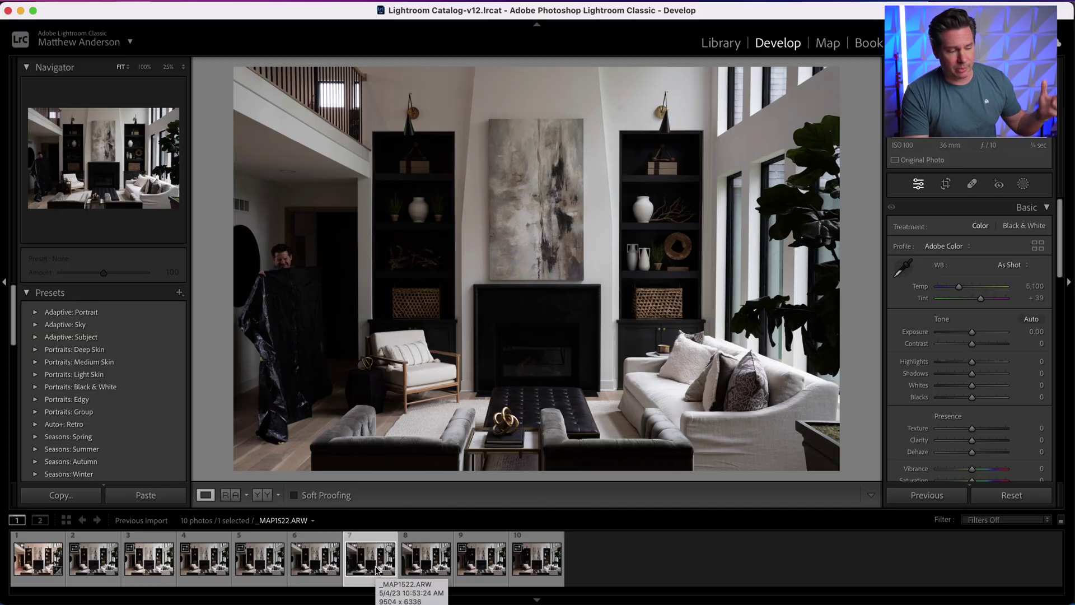
Review _MAP1523 and _MAP1524, then choose _MAP1520.ARW as the base and apply develop settings
click(427, 560)
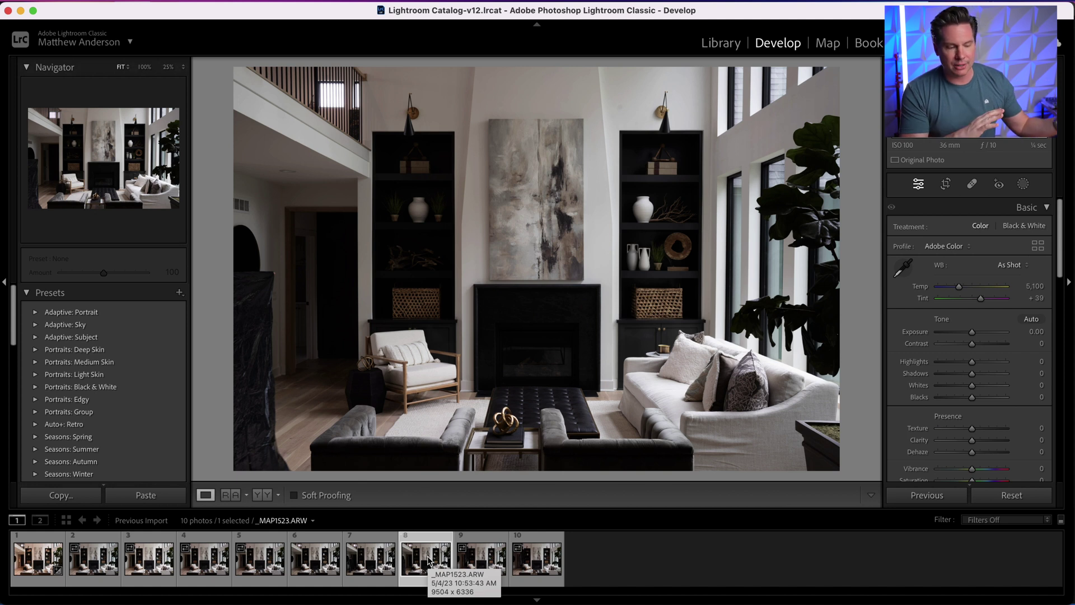
click(465, 567)
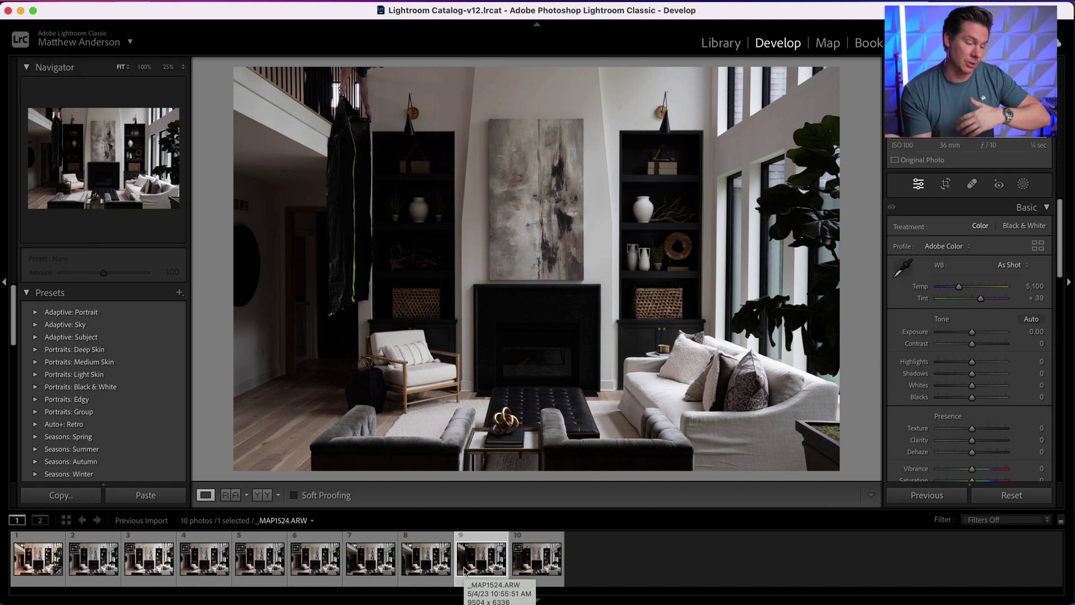
click(204, 567)
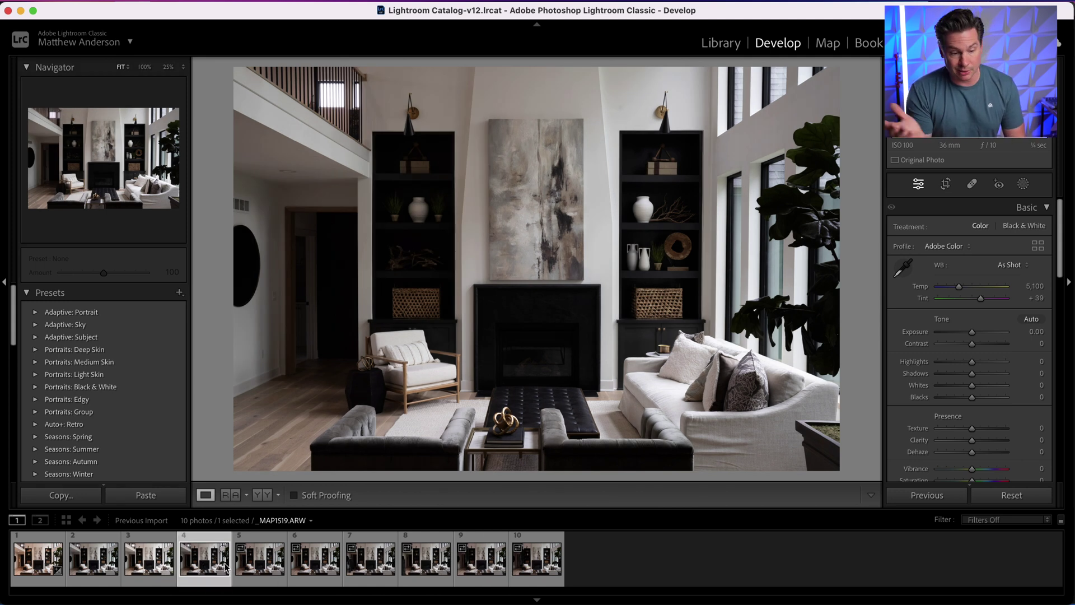
click(252, 570)
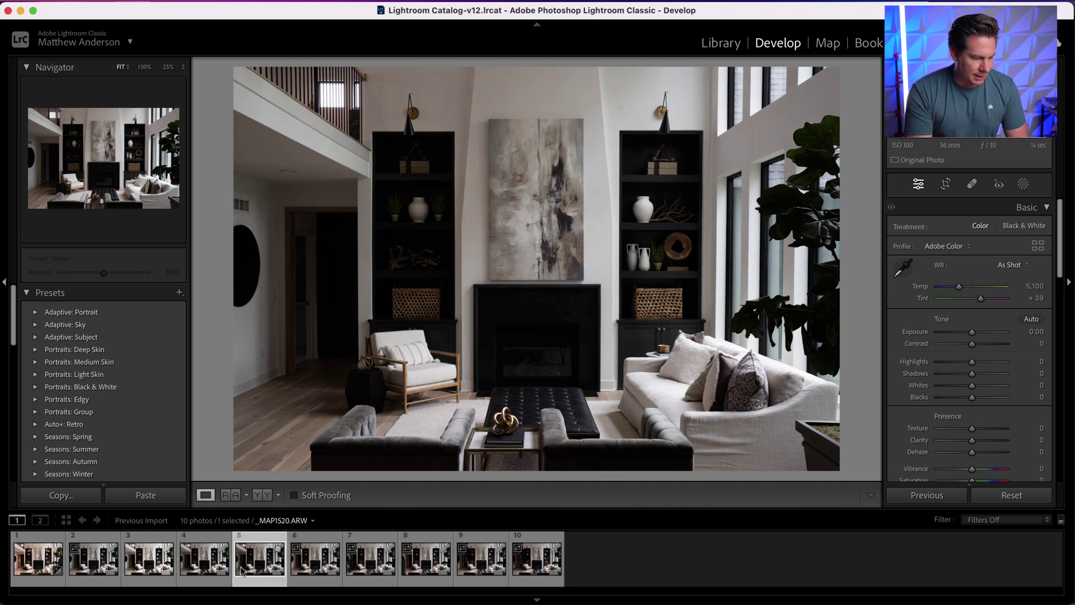
key(super+alt+v)
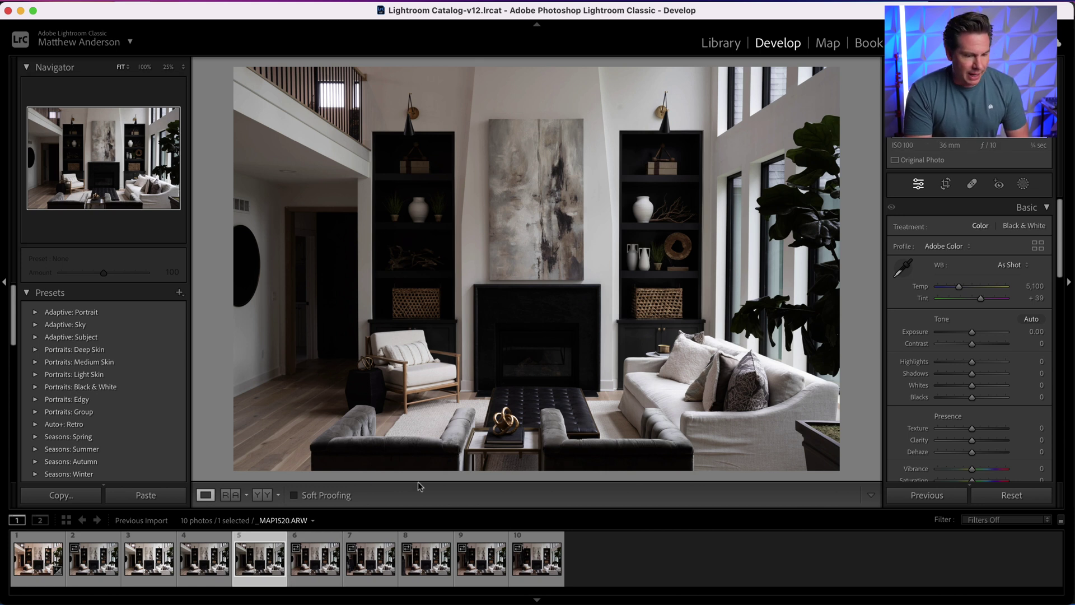
Set Highlights to -30 and Shadows to +30 in the Basic panel
click(1038, 362)
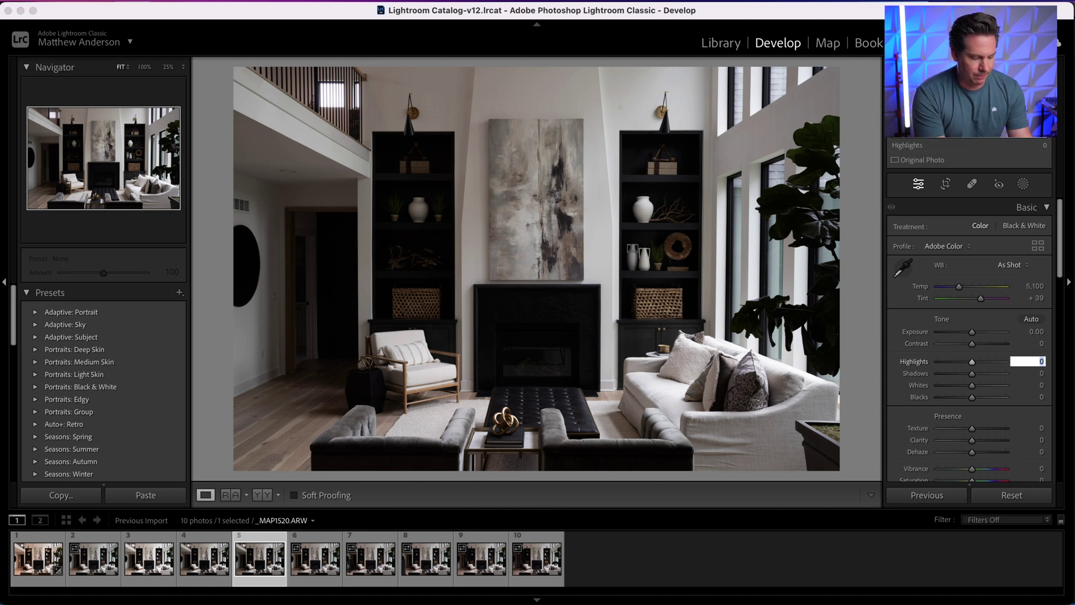
key(Tab)
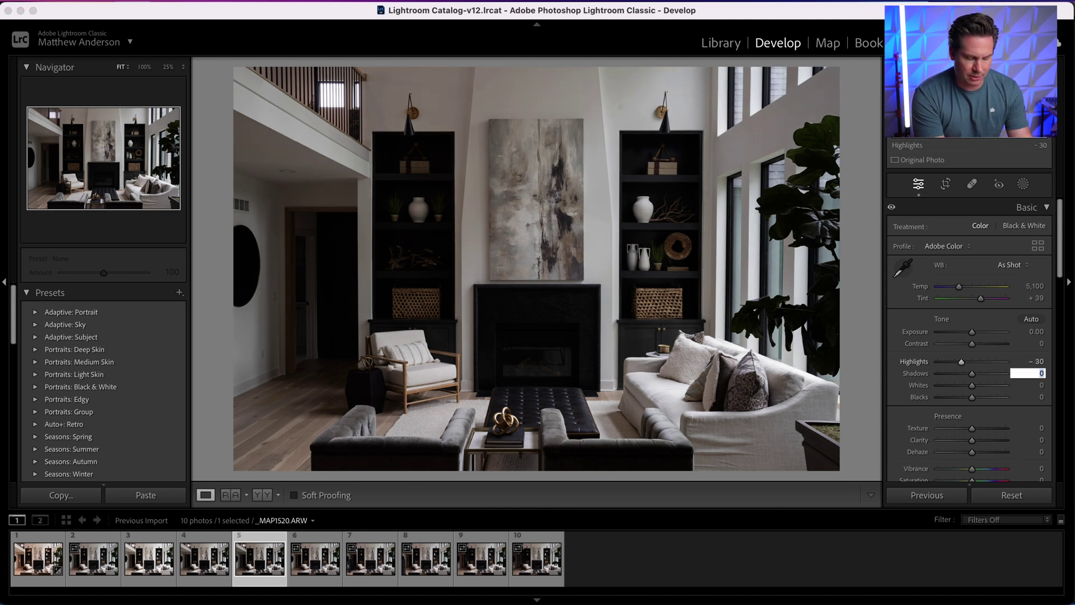
text(30)
key(Tab)
key(Tab)
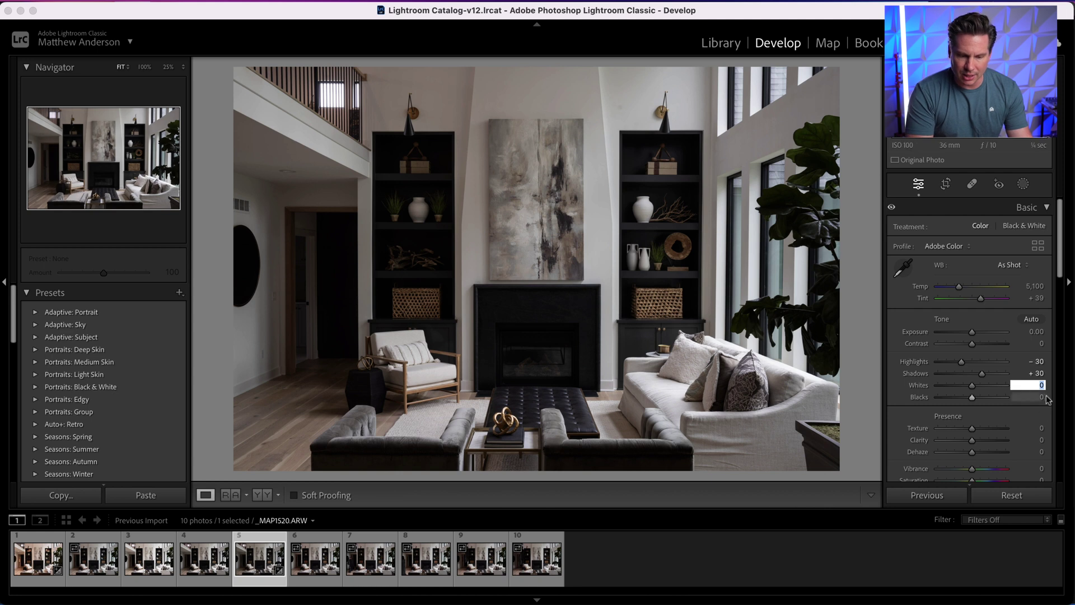
Add Clarity +20, Vibrance +12 and Saturation +12
click(1036, 440)
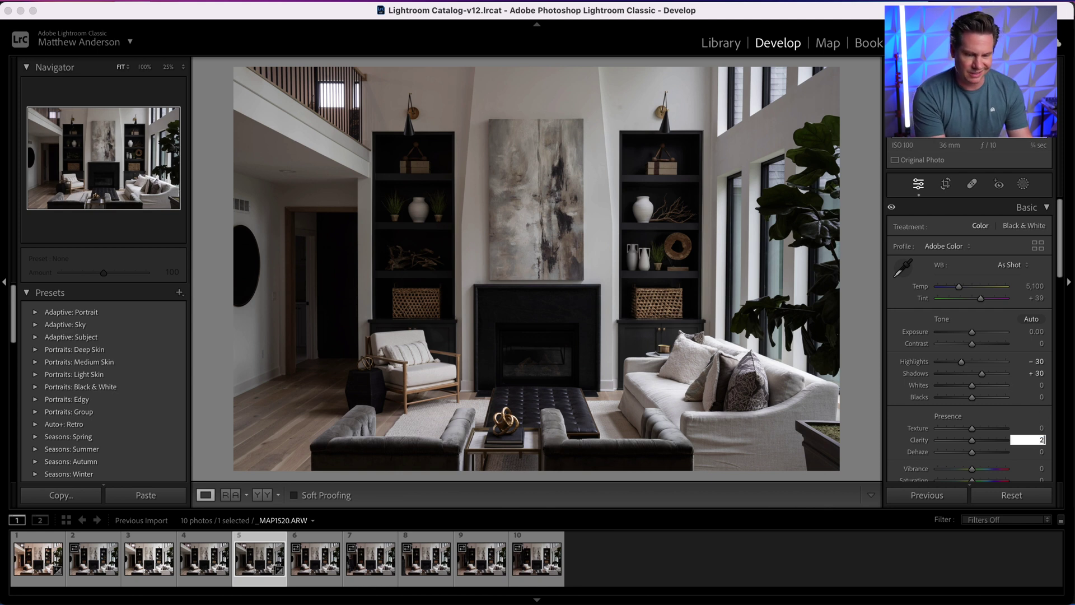
key(Tab)
key(Tab)
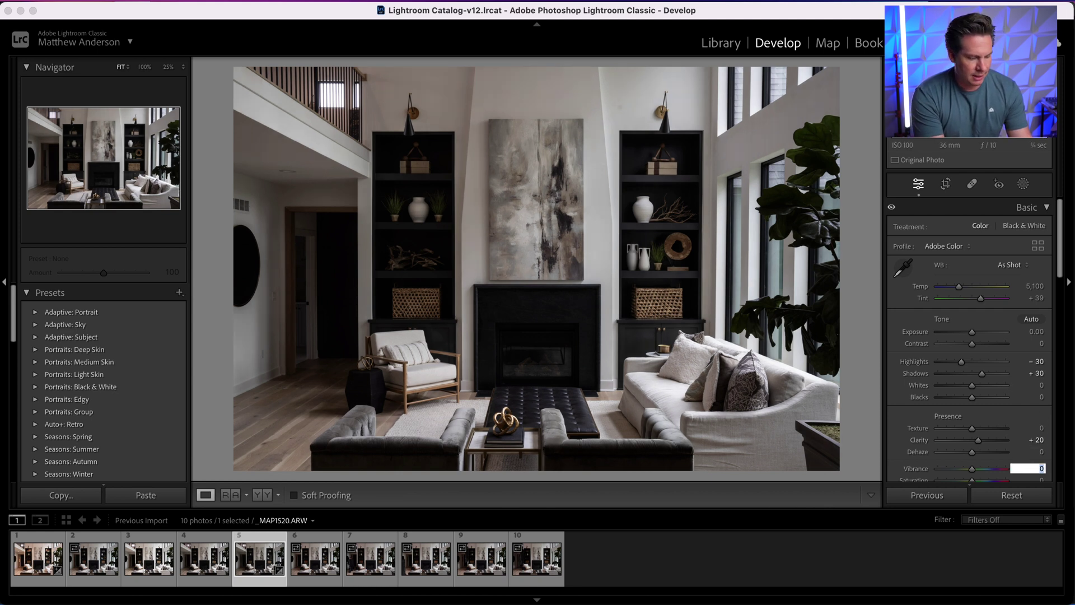
text(12)
key(Tab)
text(12)
key(Tab)
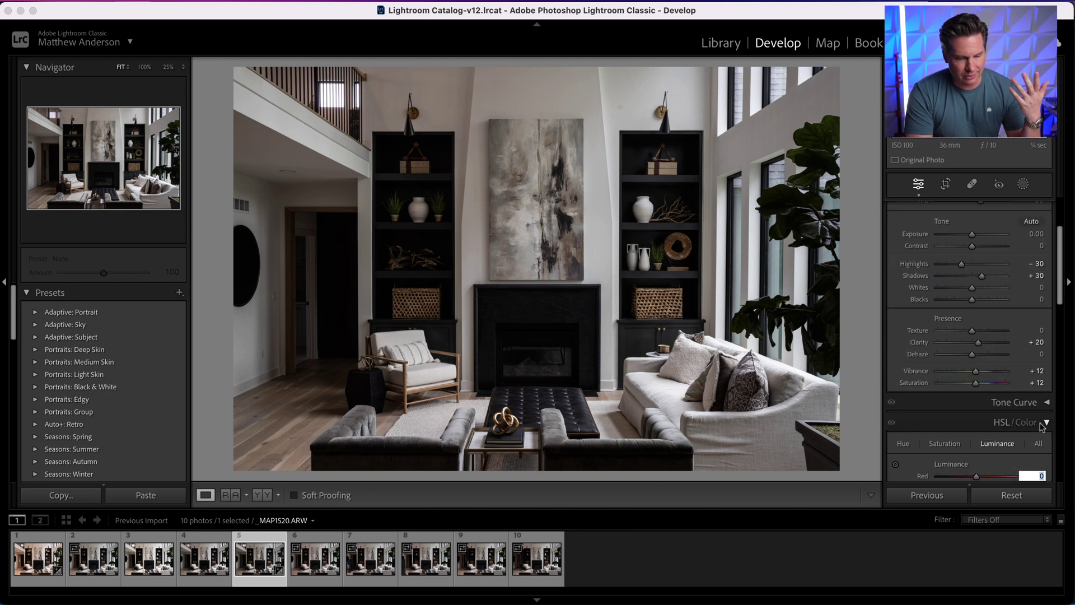
scroll(1000, 390, down, 10)
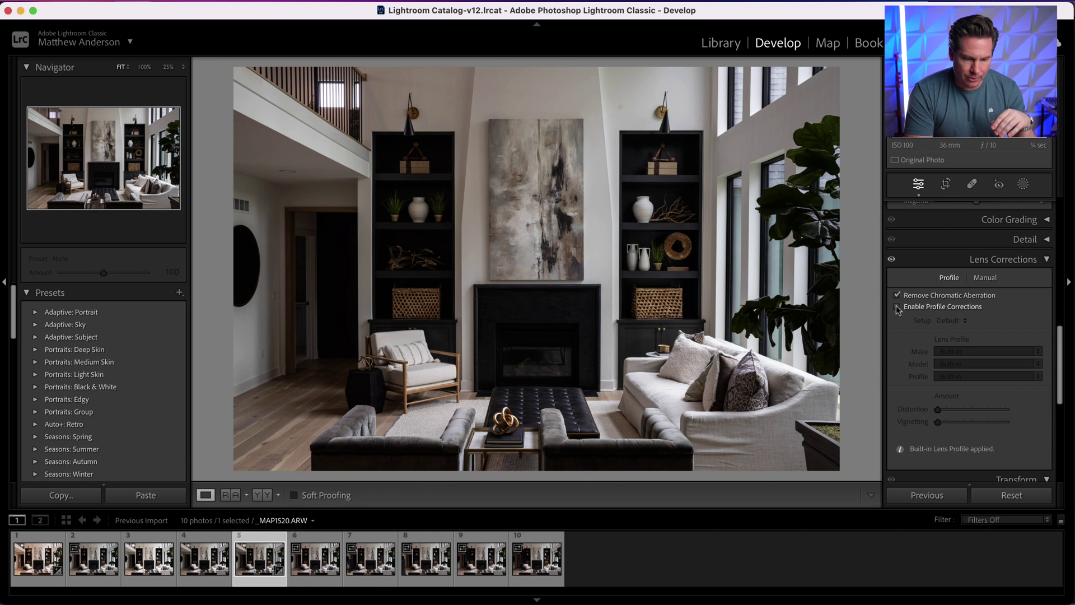
scroll(898, 310, up, 3)
scroll(939, 314, down, 8)
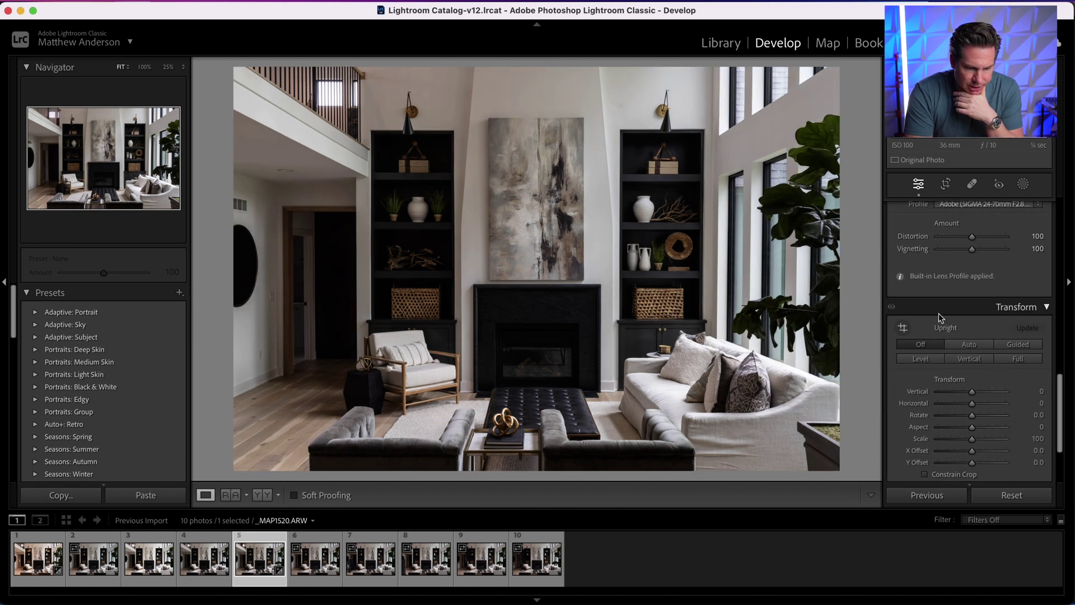
Straighten with Guided Upright: two horizontal guides on the shelves, two vertical guides on the bookshelf edges
click(1011, 328)
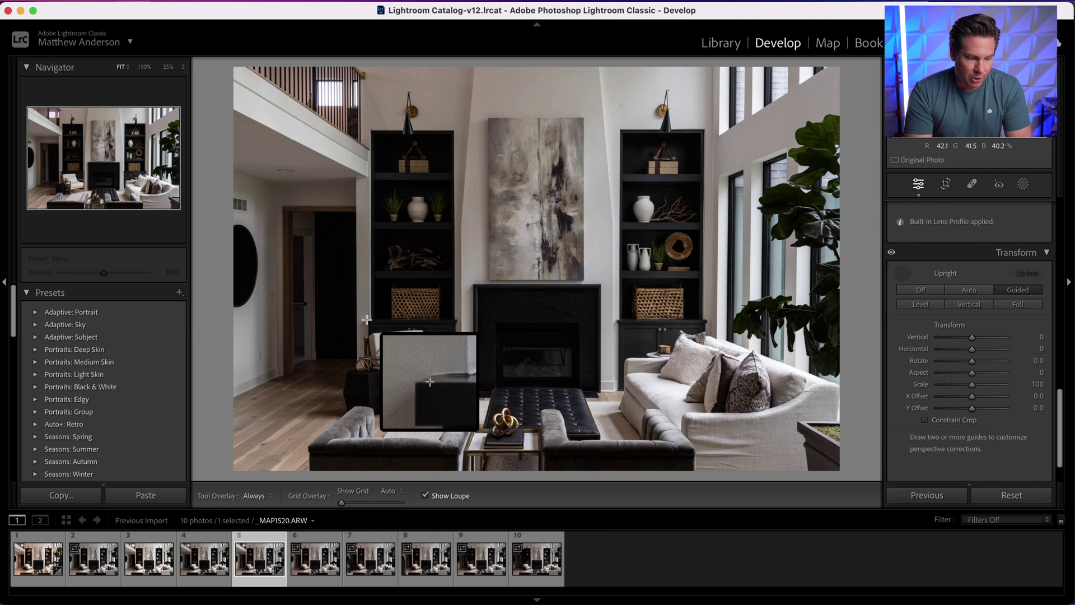
drag(367, 319, 705, 319)
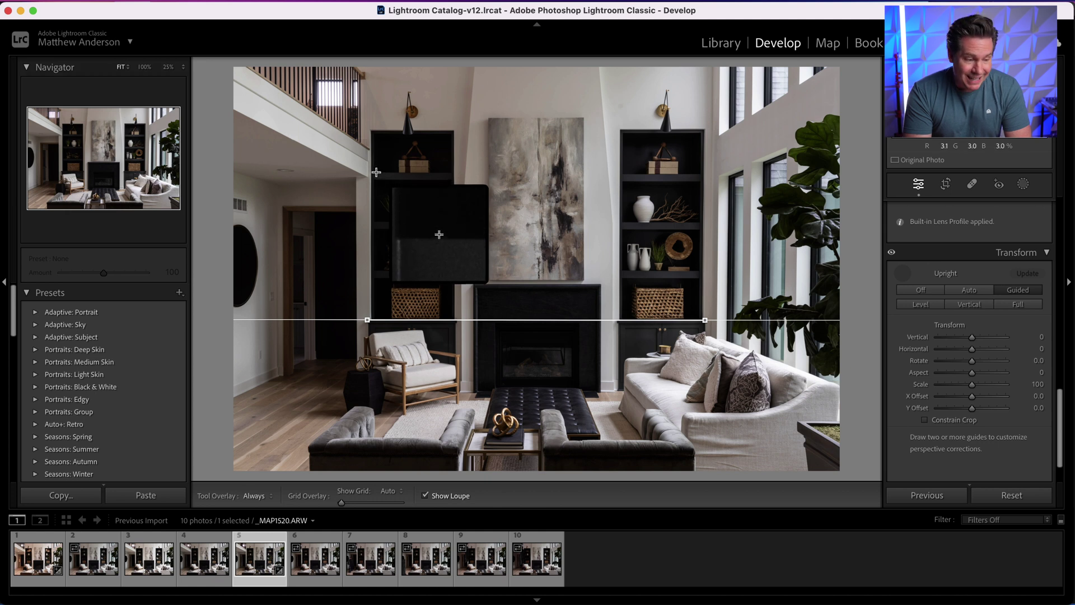
drag(376, 172, 697, 173)
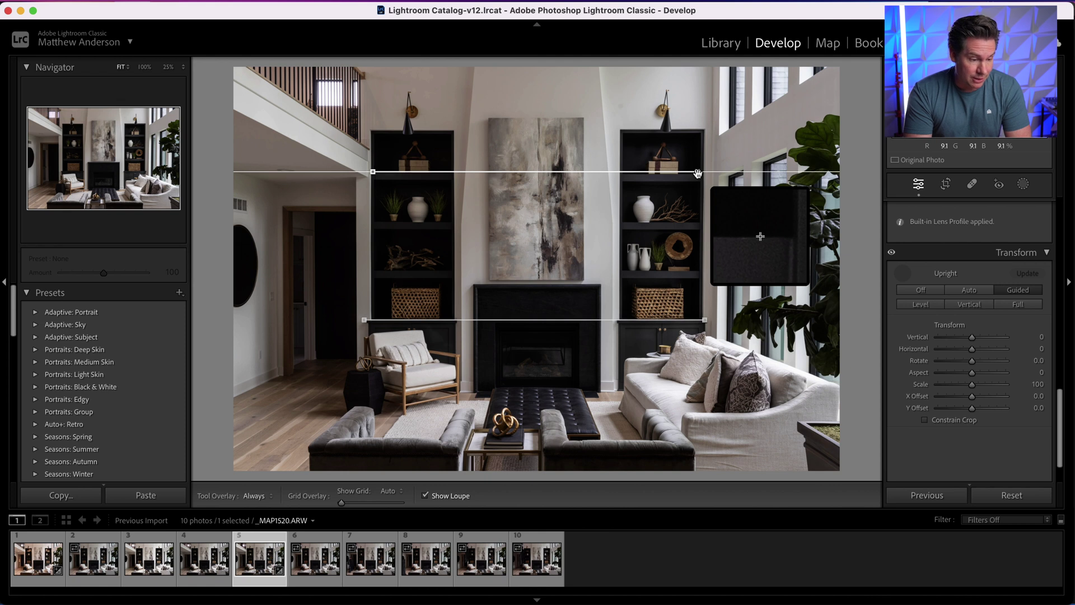
mouse_move(371, 149)
mouse_down()
mouse_move(381, 314)
mouse_move(371, 314)
mouse_up()
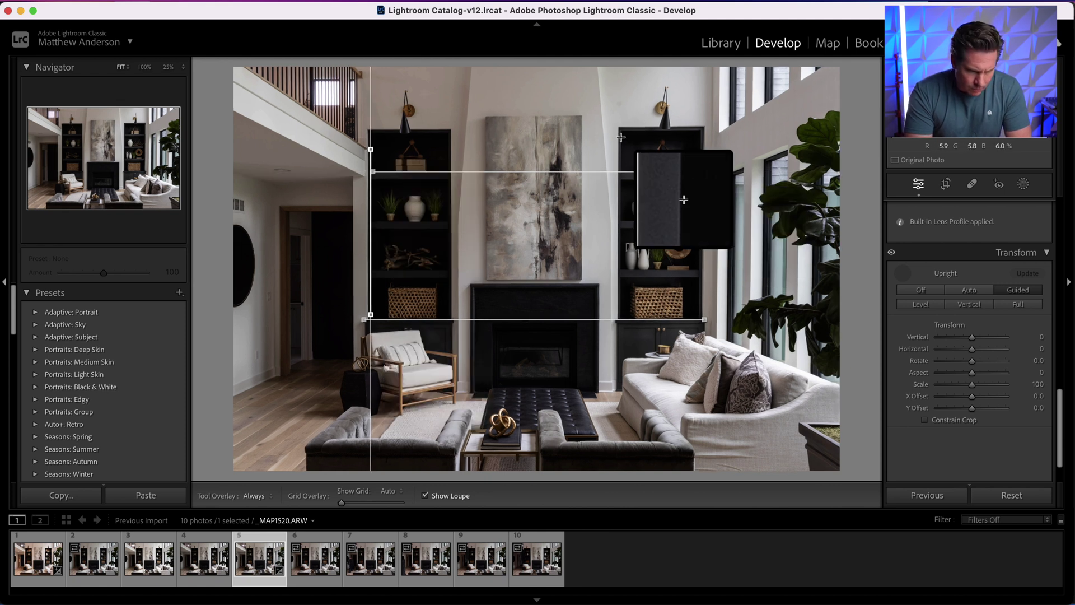
drag(621, 137, 621, 306)
Set Exposure +0.25, Whites +7, Blacks −2, and Texture and Dehaze +5
scroll(1011, 333, up, 10)
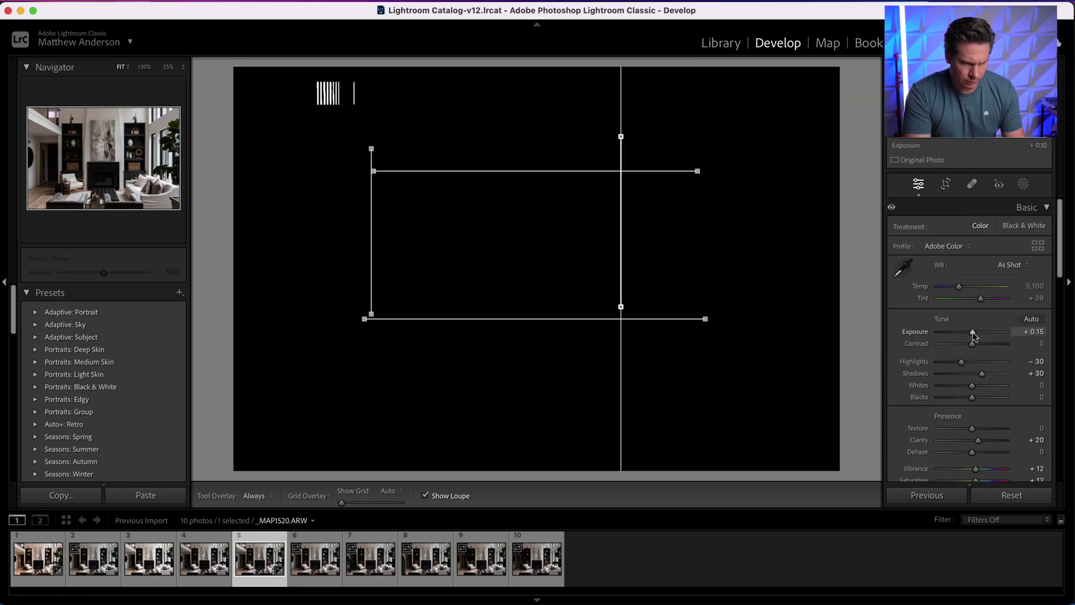
drag(973, 332, 975, 333)
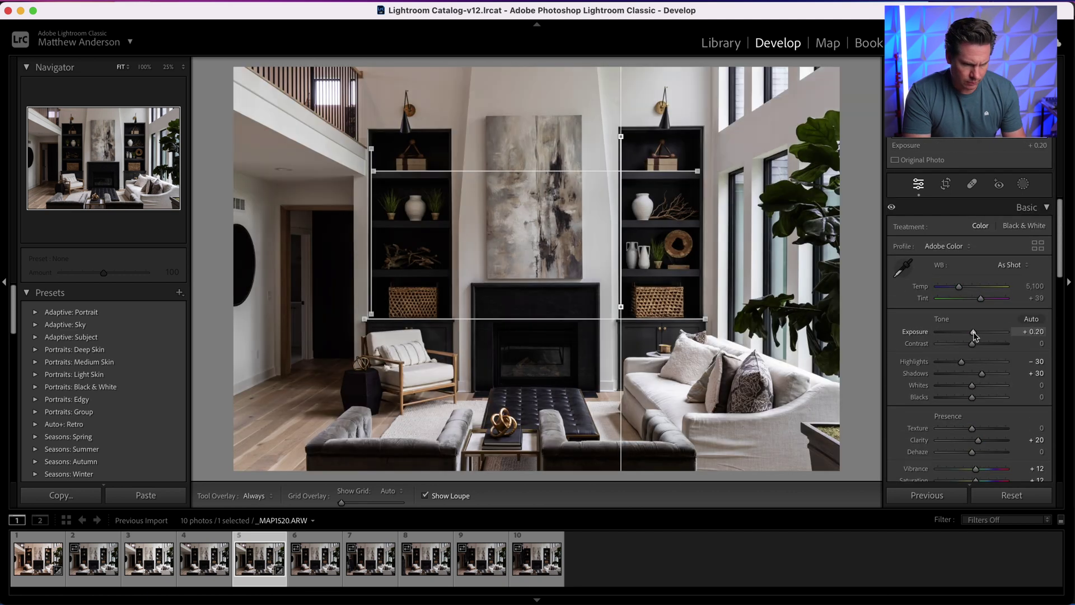
drag(972, 385, 972, 398)
drag(972, 427, 974, 452)
Copy this photo's develop settings via the Copy Settings dialog
click(60, 495)
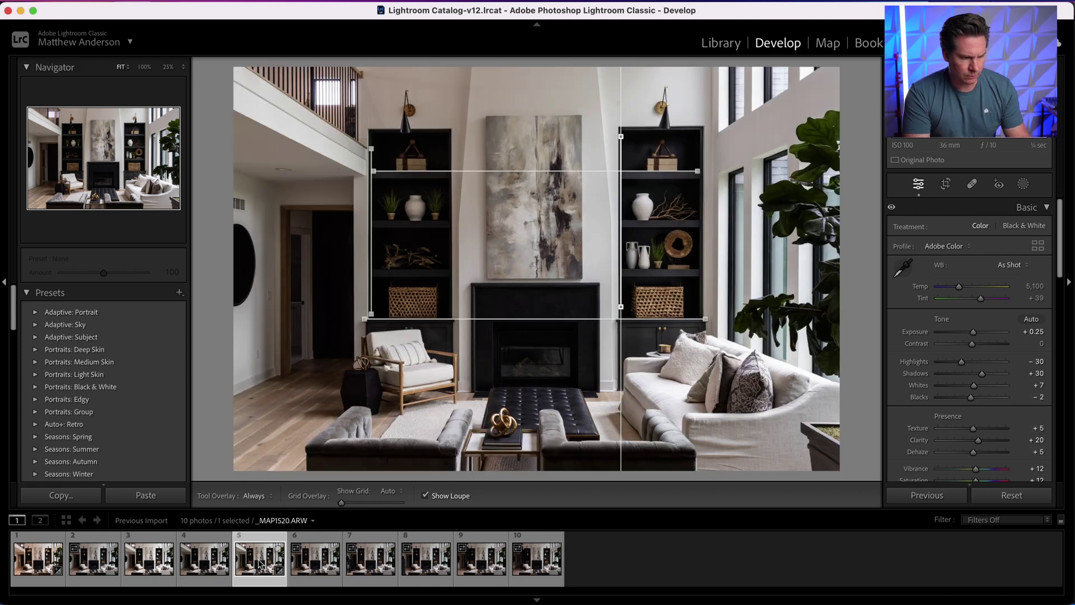
click(752, 326)
click(205, 559)
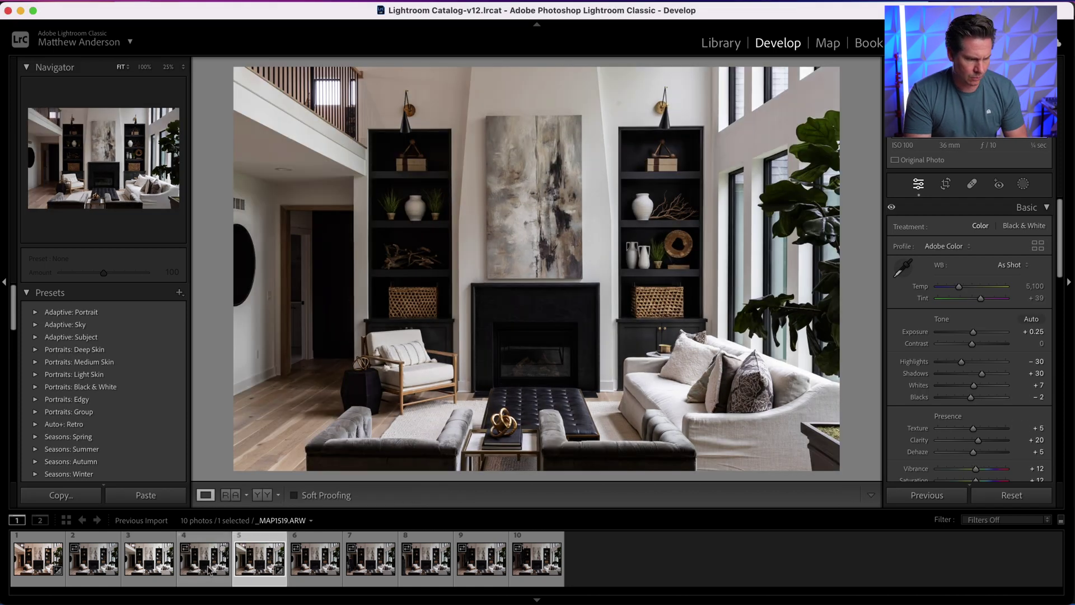
Paste the copied develop settings onto photos 4, 6 and 7
key(super+shift+v)
click(257, 564)
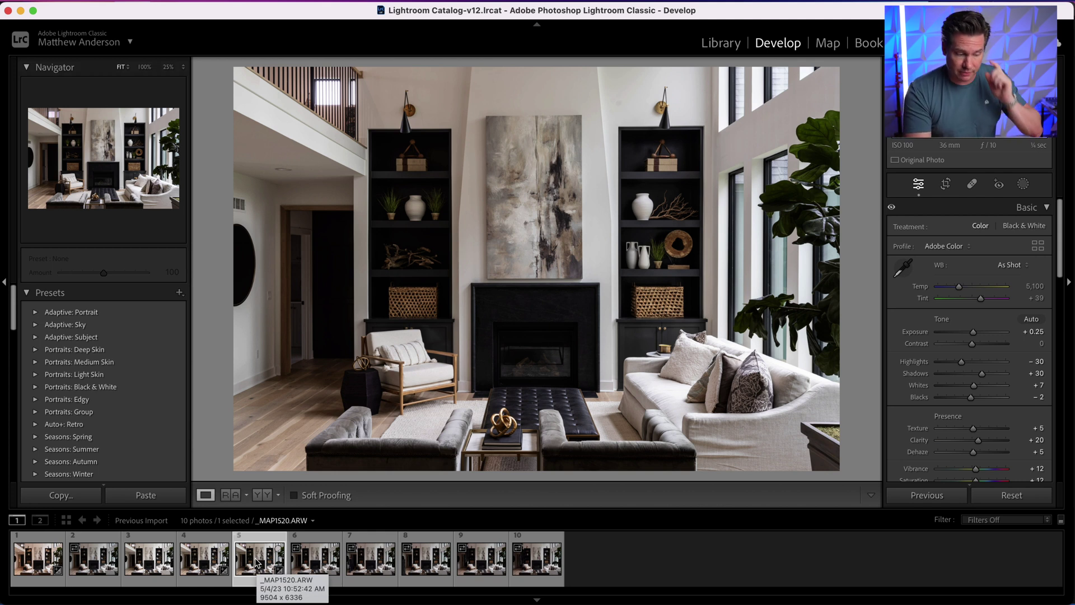
click(312, 565)
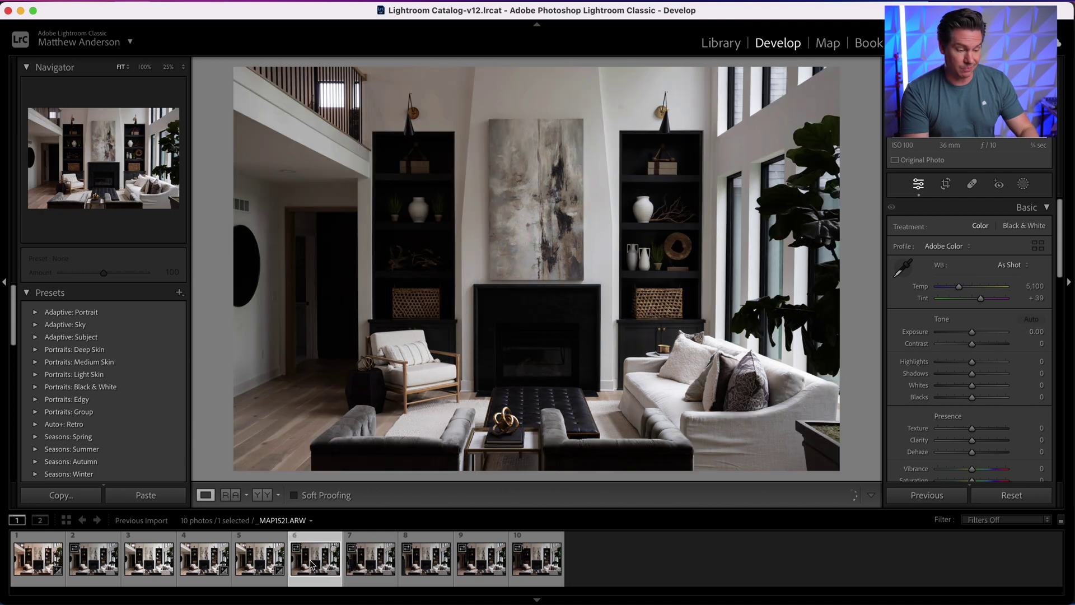
key(super+shift+v)
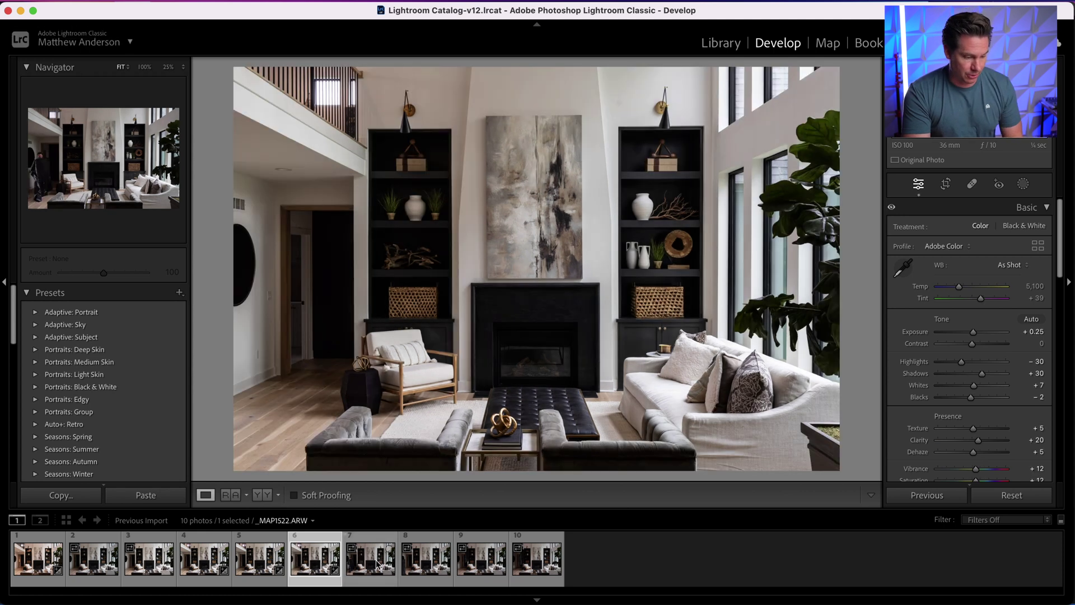
click(377, 562)
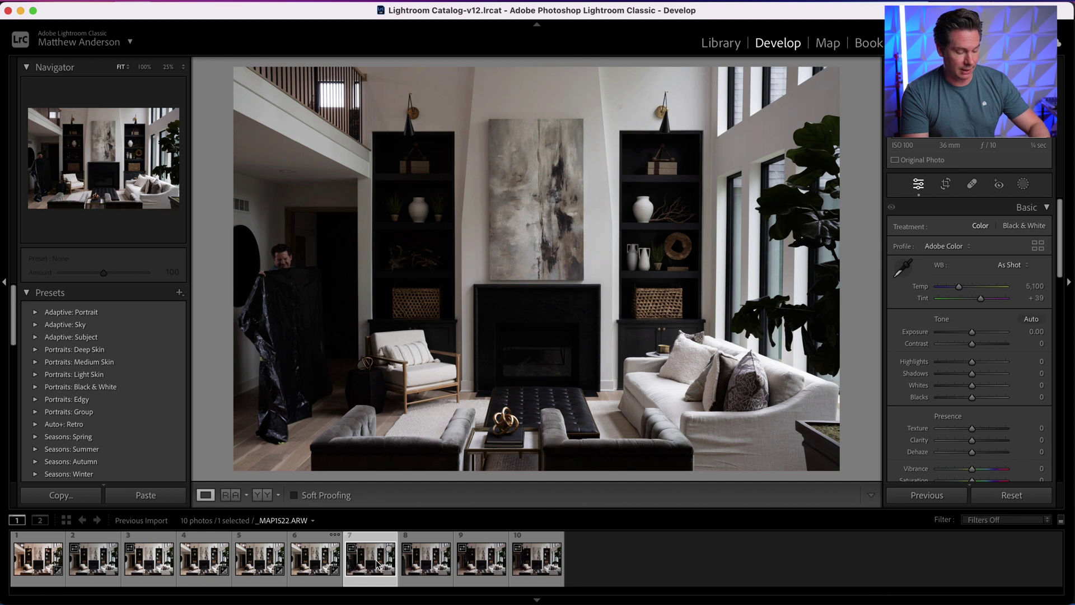
key(super+shift+v)
Open photos 5 through 10 in Photoshop as layers of one document
shift+click(260, 563)
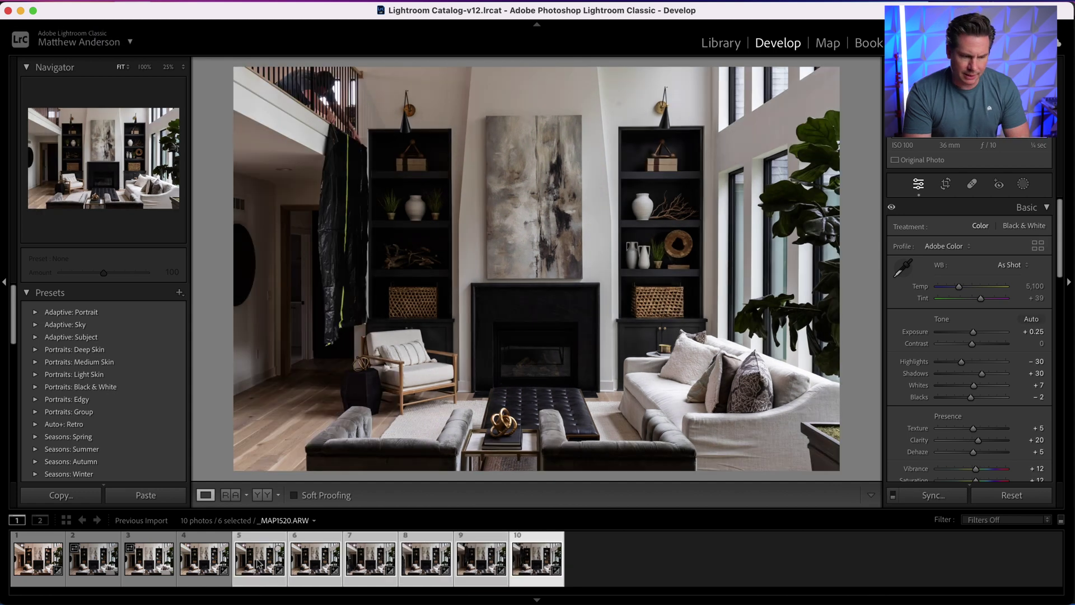
right_click(259, 563)
mouse_move(360, 318)
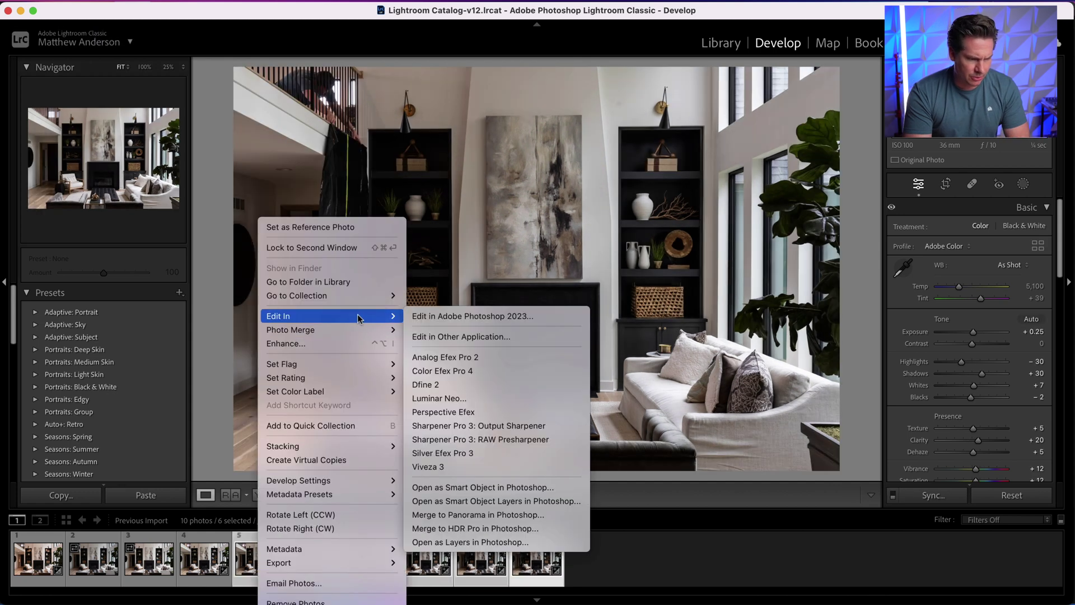
click(504, 317)
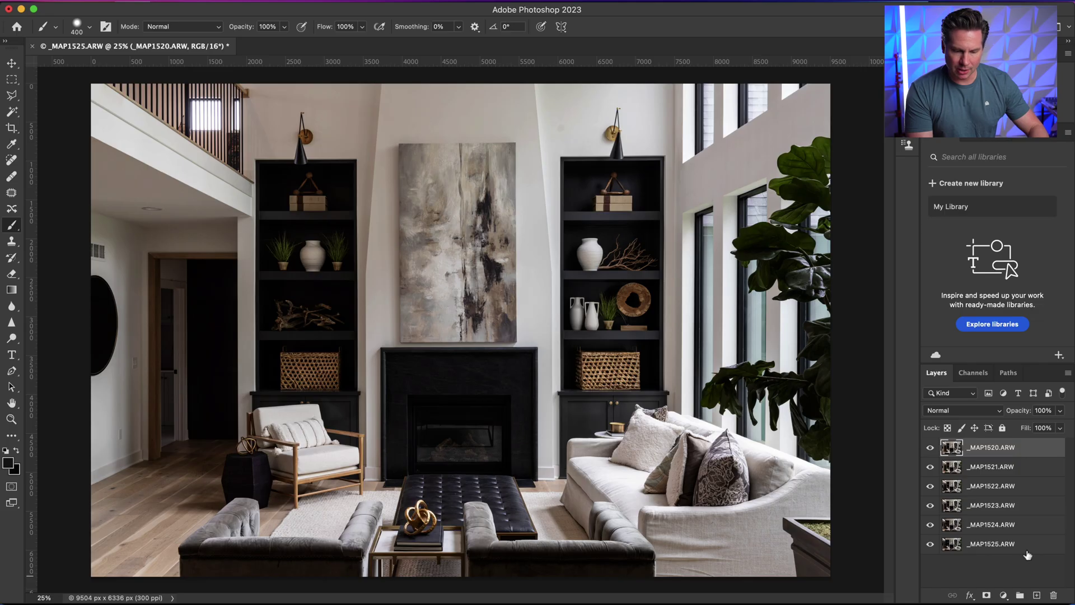
Reverse the layer stack order with Layer > Arrange > Reverse
shift+click(1027, 552)
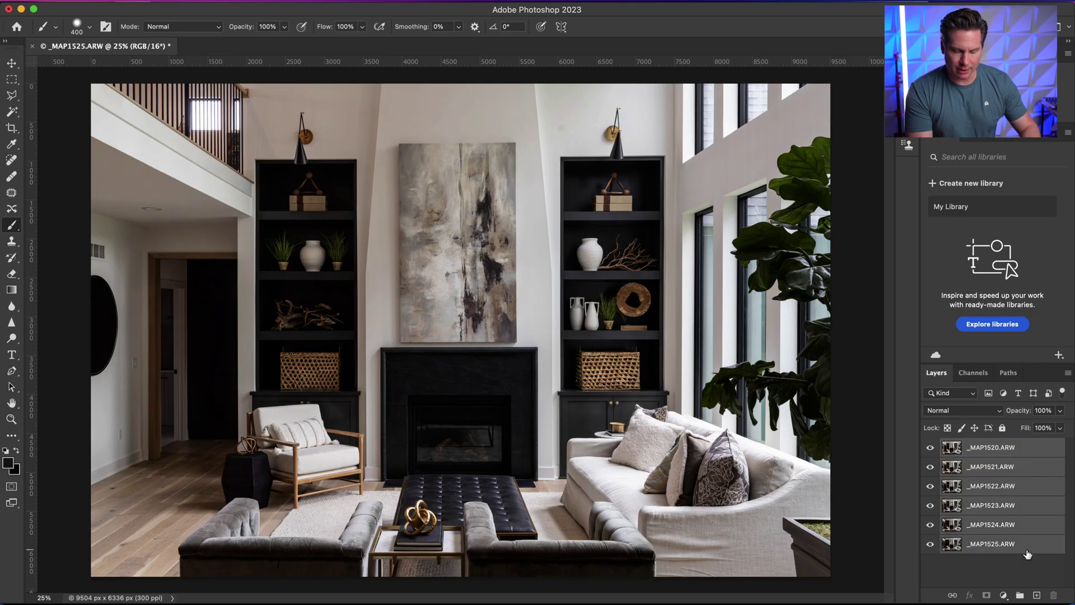
click(187, 1)
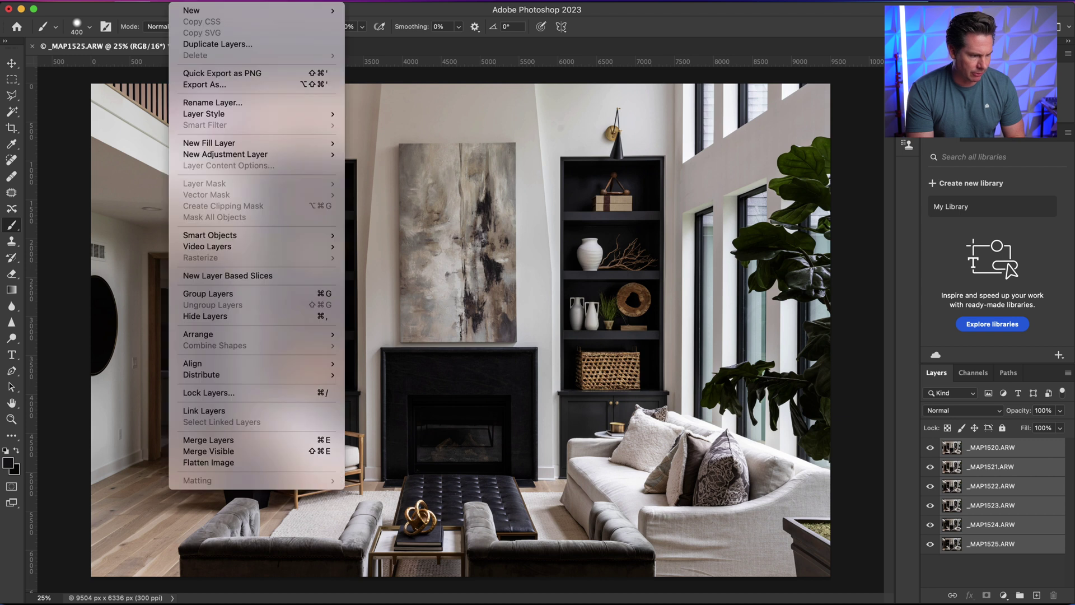
mouse_move(307, 335)
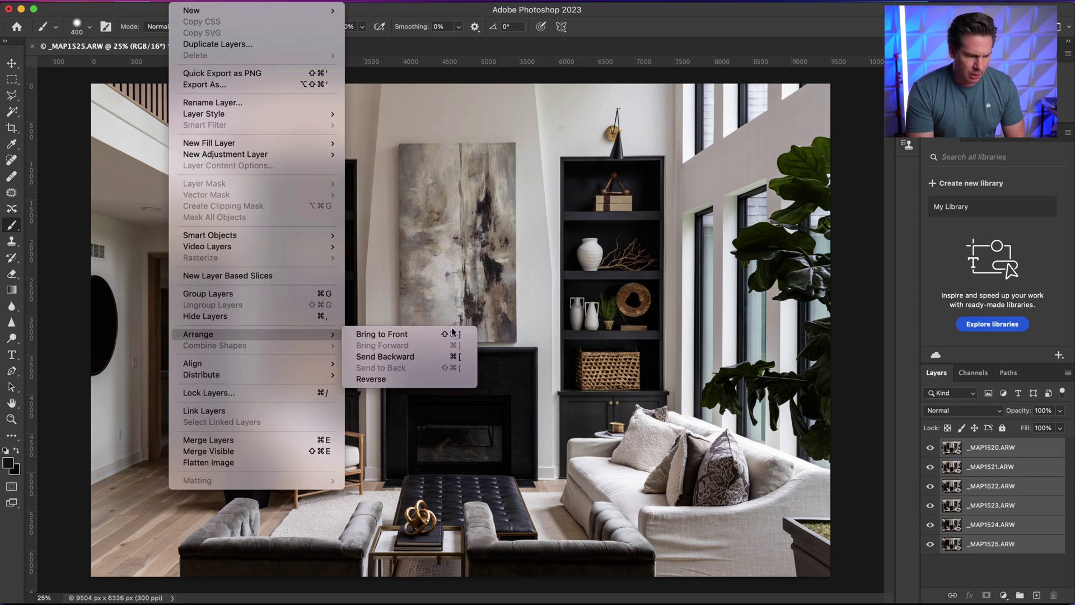
click(403, 380)
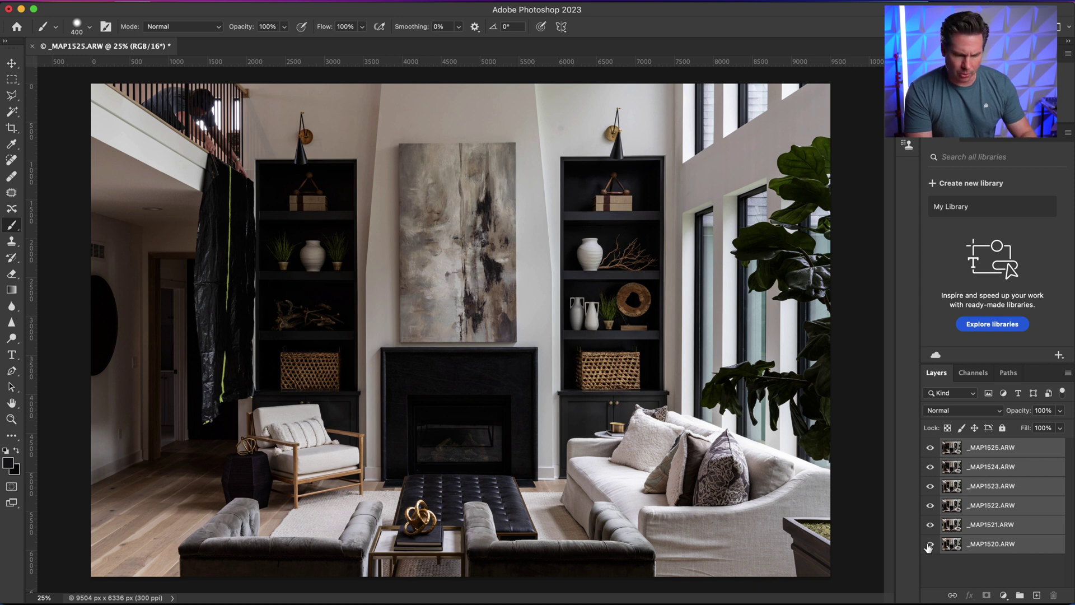
Solo _MAP1520, then toggle _MAP1521 on and off to compare, leaving it visible
alt+click(930, 545)
click(959, 547)
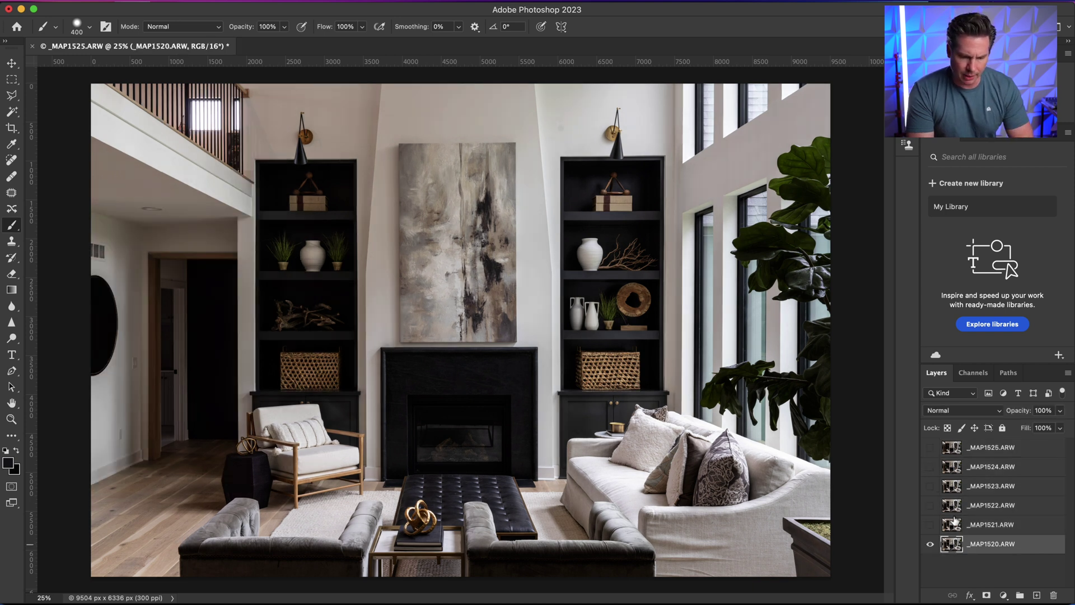
click(950, 527)
click(932, 526)
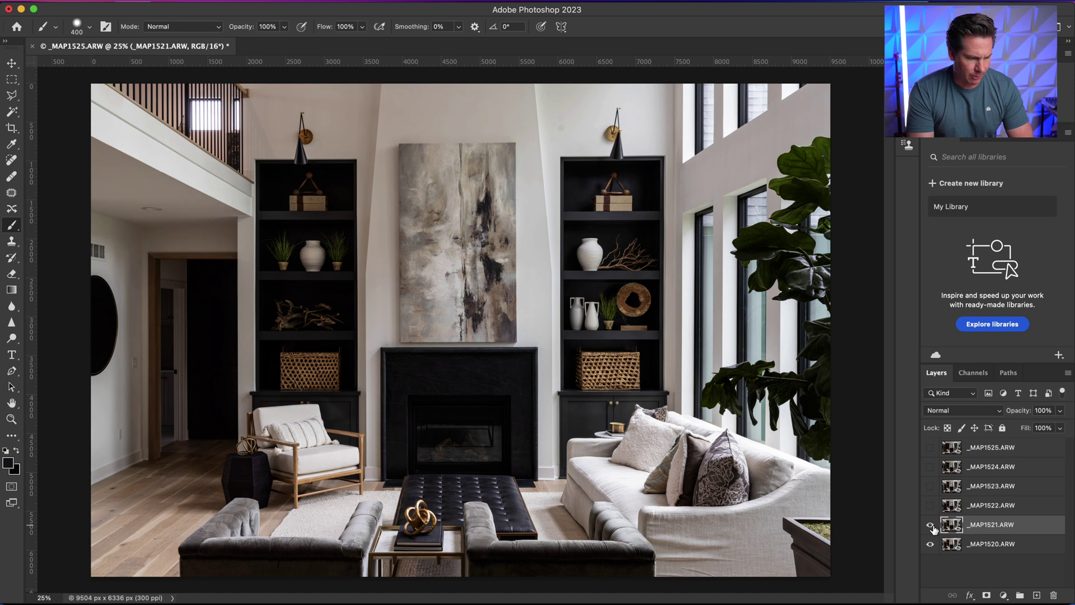
click(931, 527)
click(932, 526)
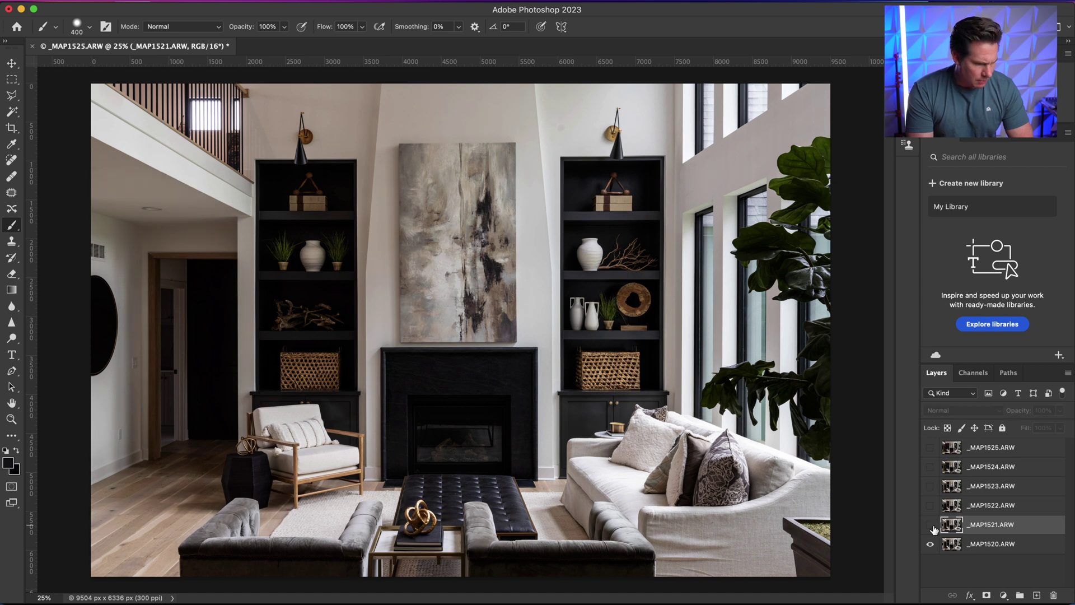
click(931, 526)
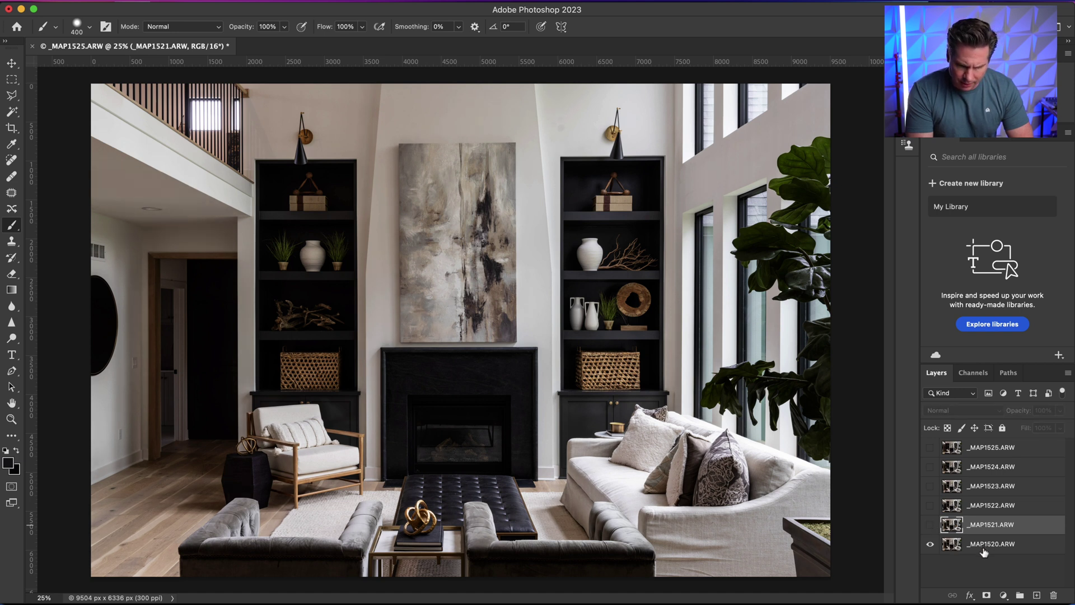
click(931, 527)
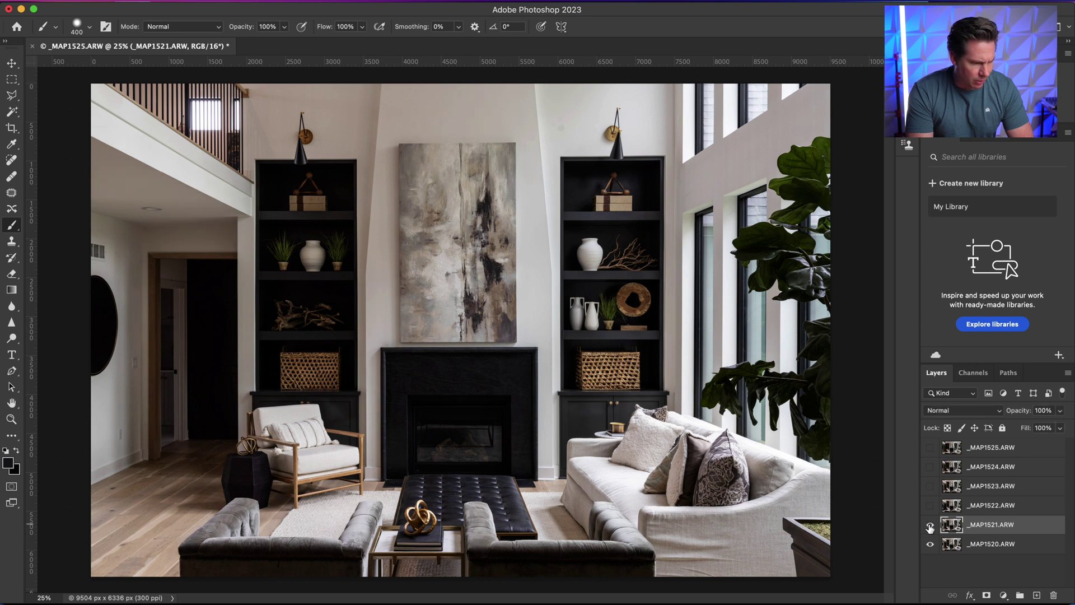
click(930, 527)
click(930, 527)
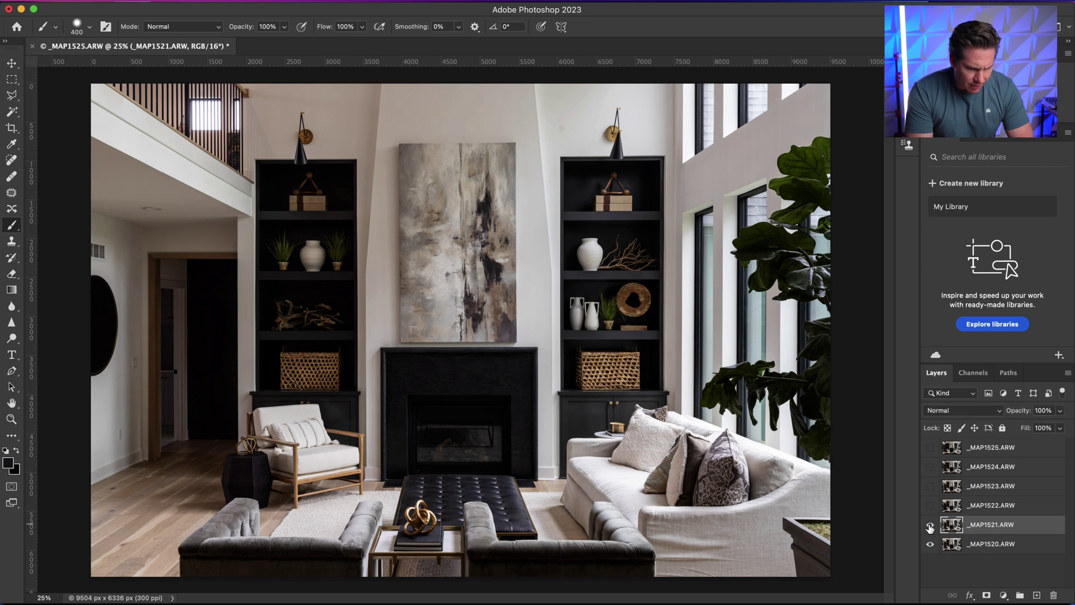
click(931, 527)
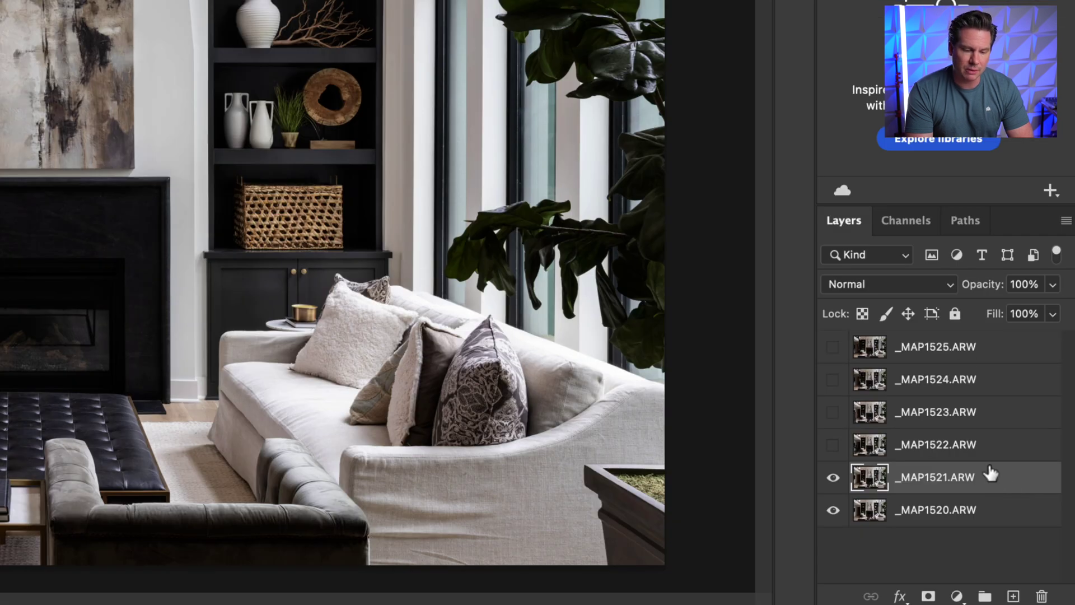
click(906, 284)
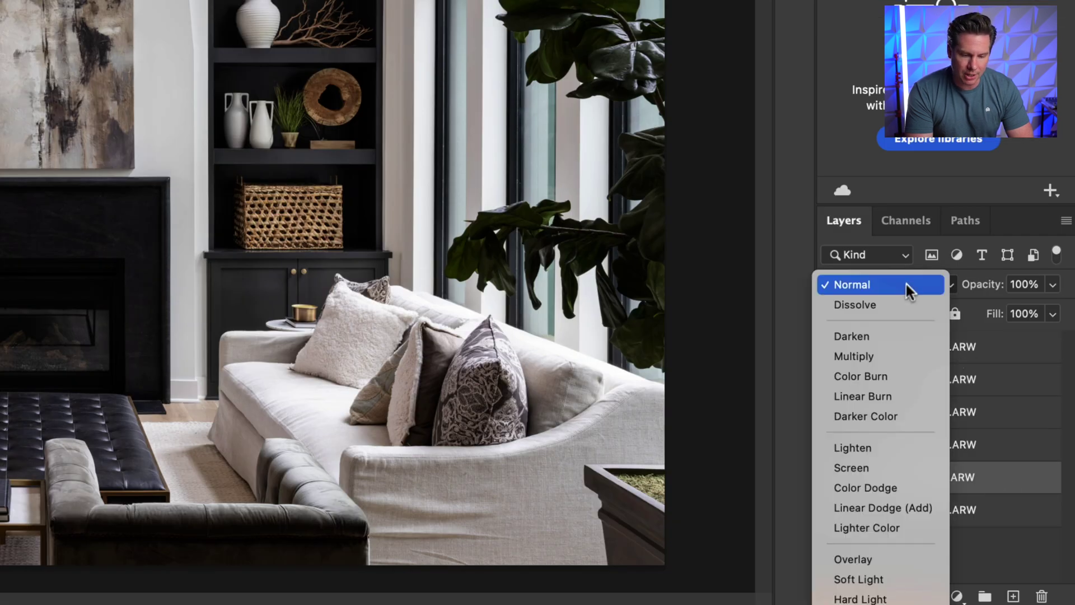
click(872, 335)
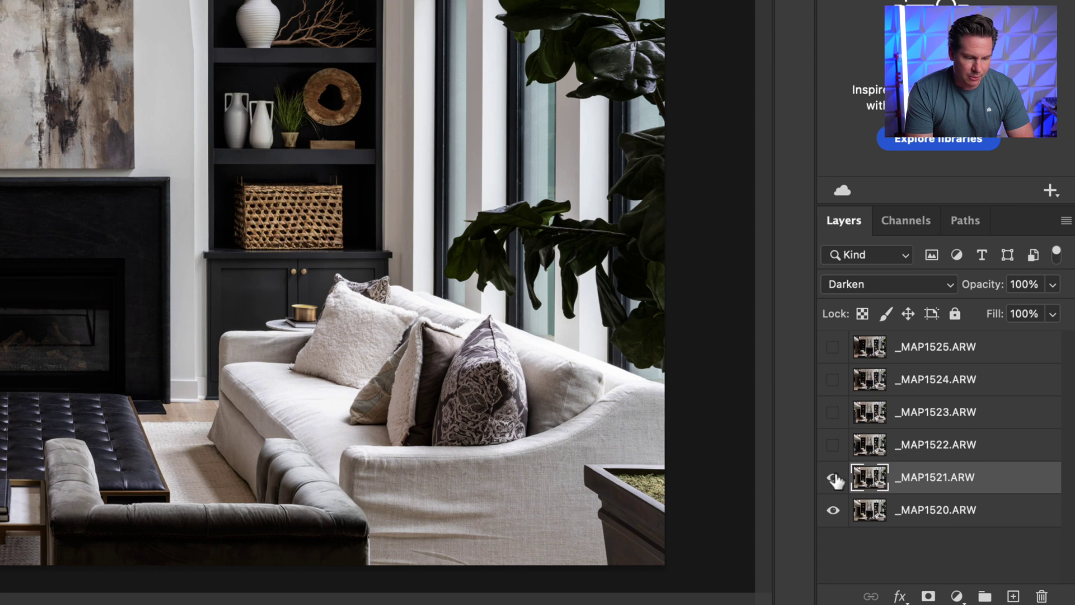
click(834, 477)
click(834, 477)
click(930, 525)
click(931, 525)
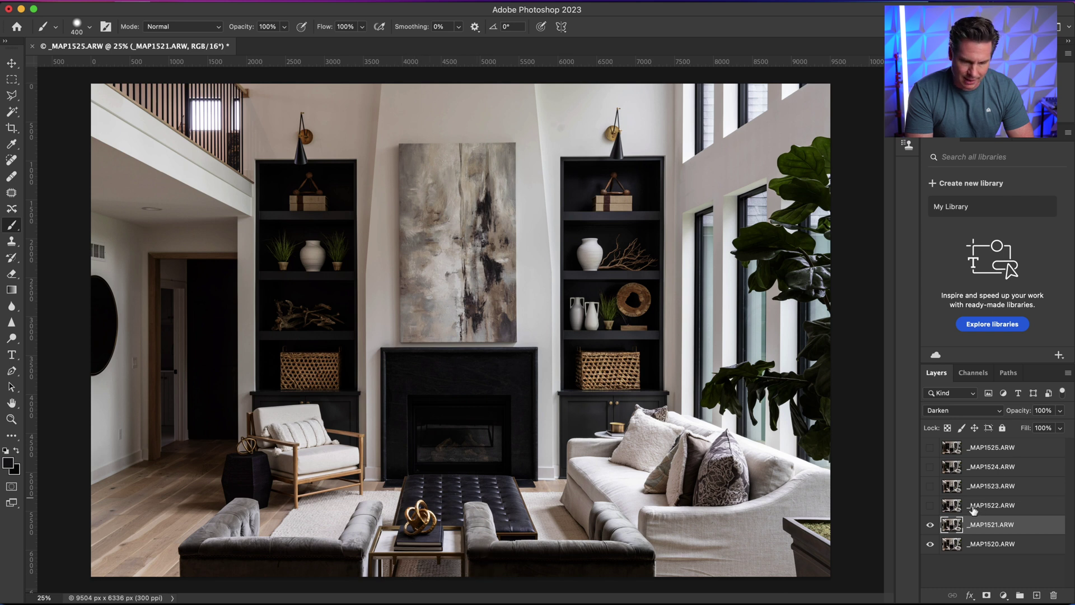
click(930, 525)
click(930, 524)
click(931, 525)
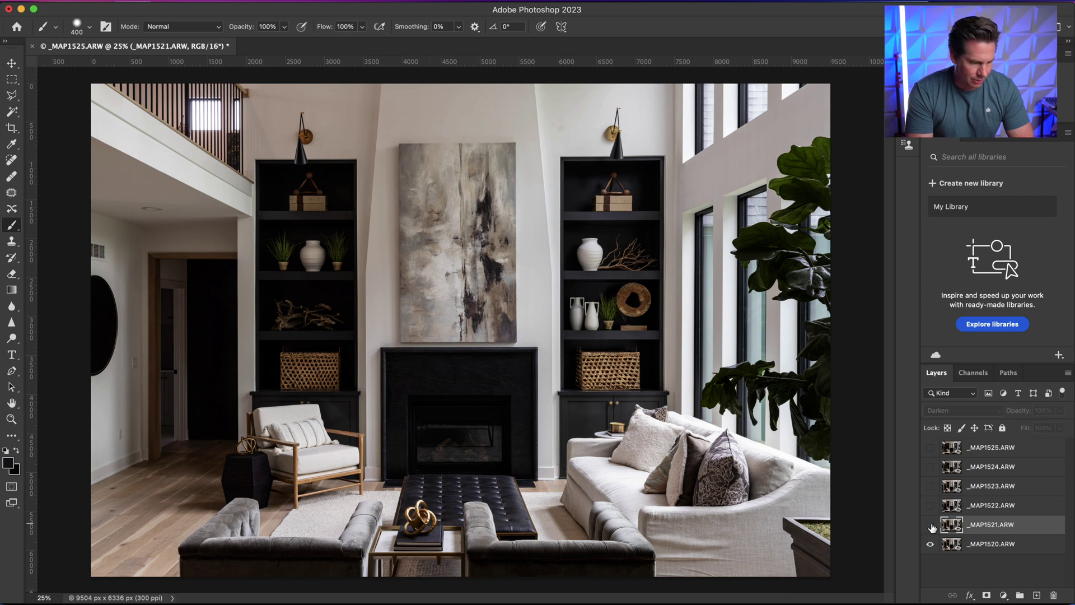
click(930, 525)
click(931, 525)
click(930, 525)
click(930, 525)
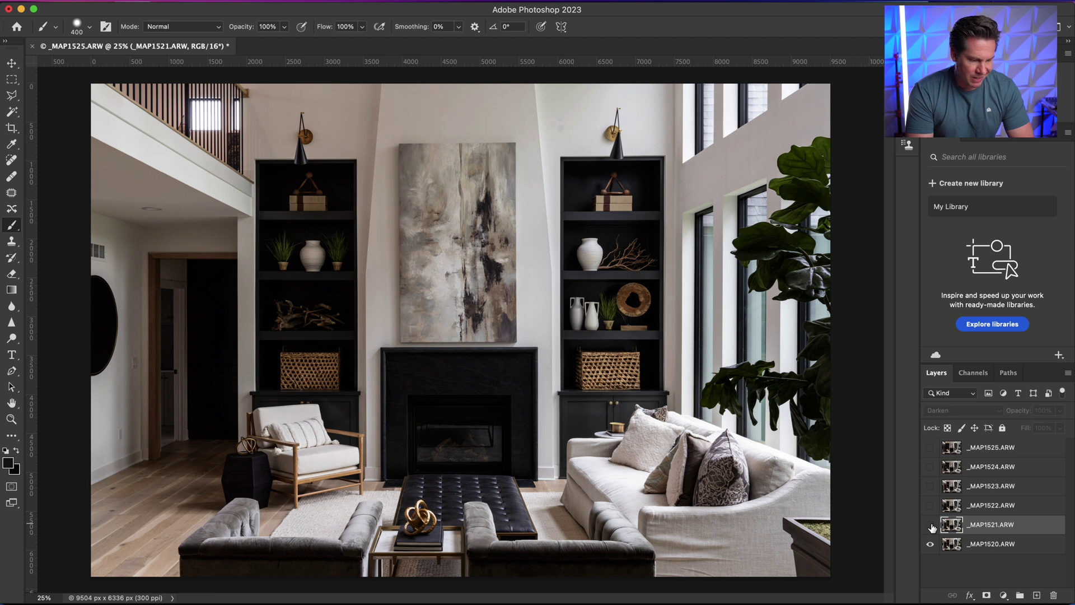
click(930, 525)
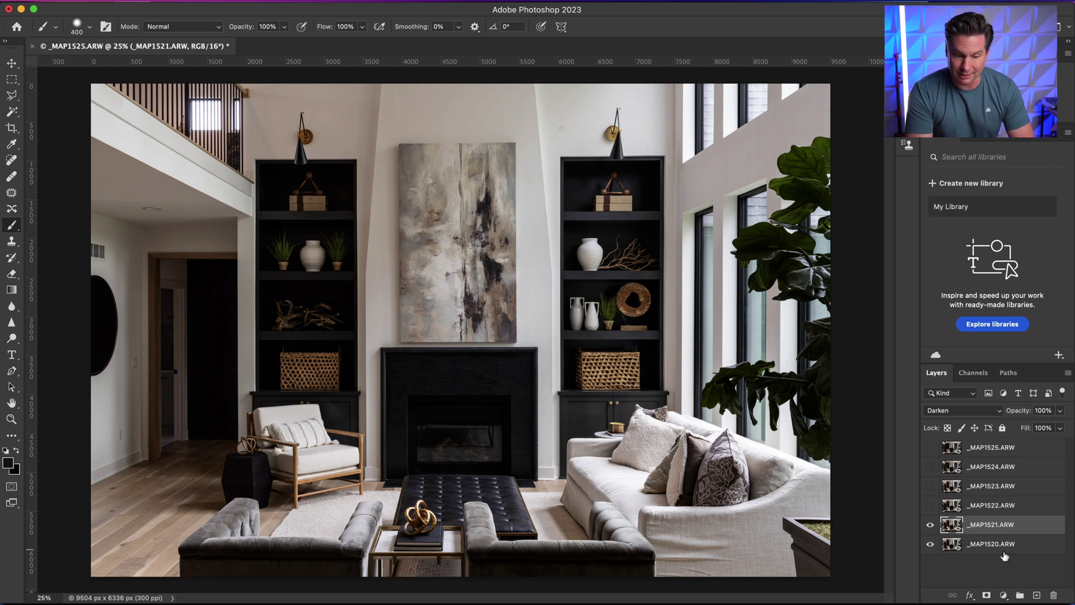
Show the _MAP1522 layer, set its blend mode to Darken, and toggle it to compare
click(949, 507)
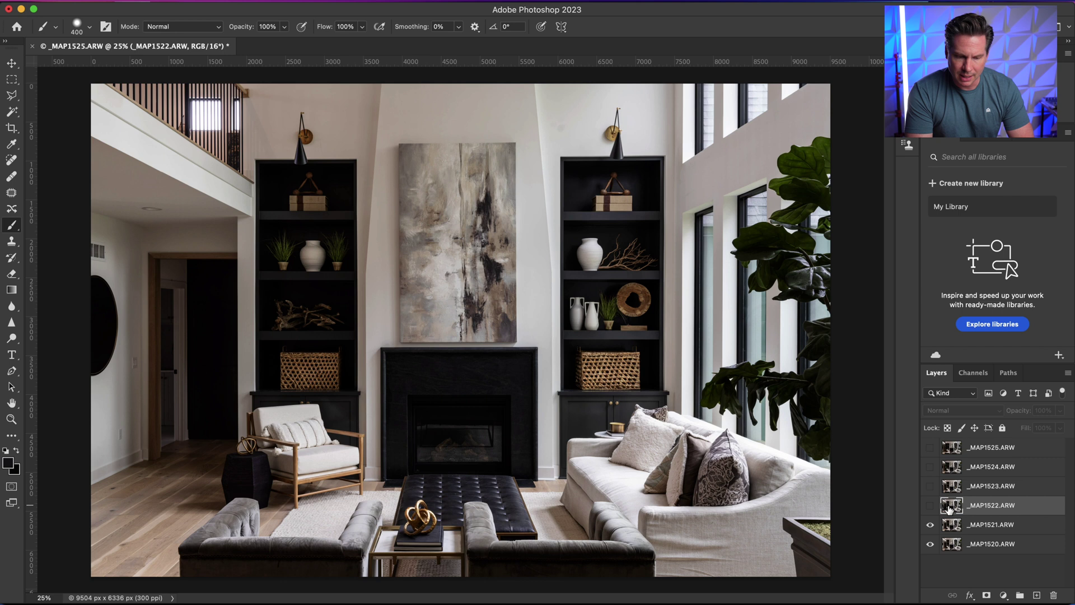
click(931, 507)
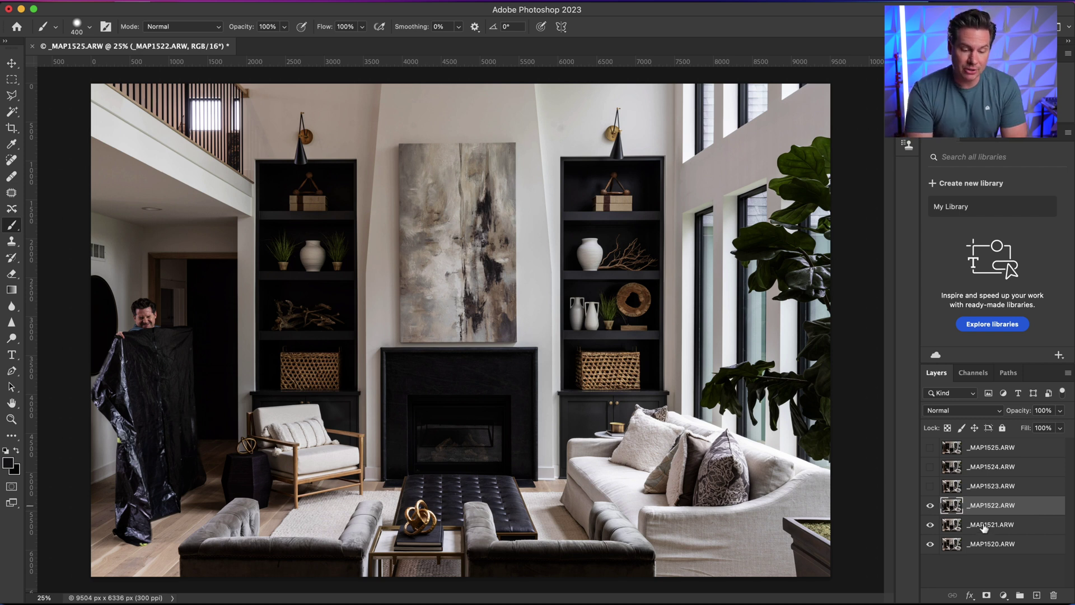
click(972, 412)
click(965, 443)
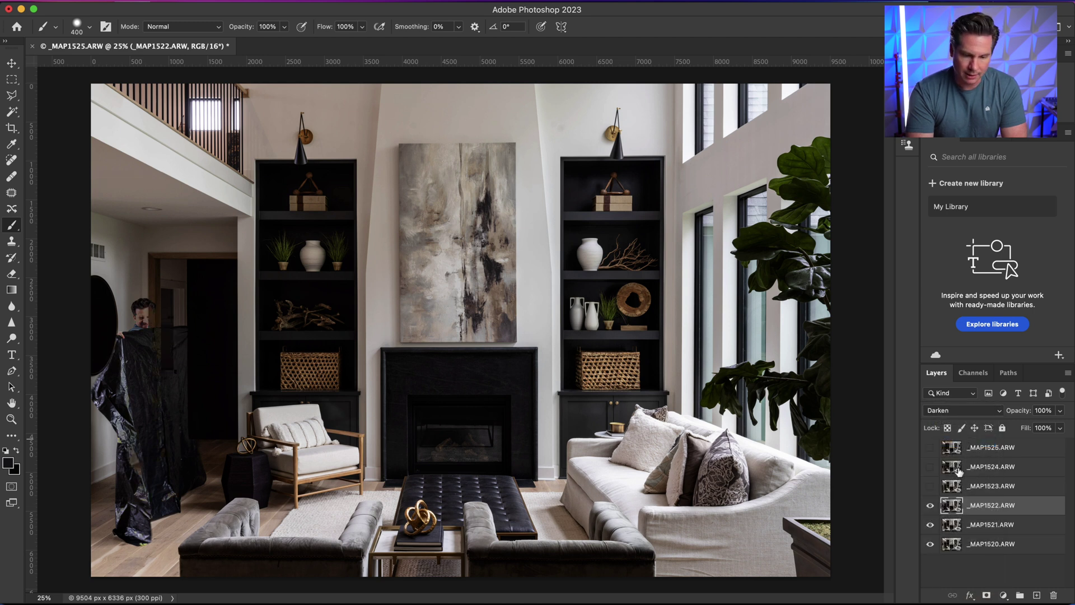
click(931, 507)
click(930, 507)
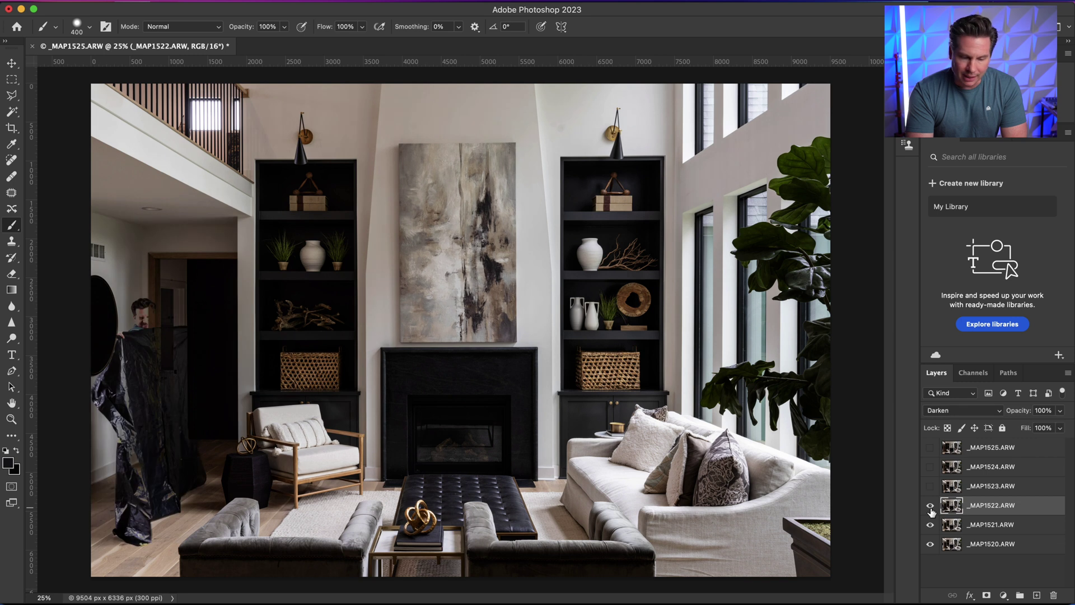
click(930, 507)
click(930, 506)
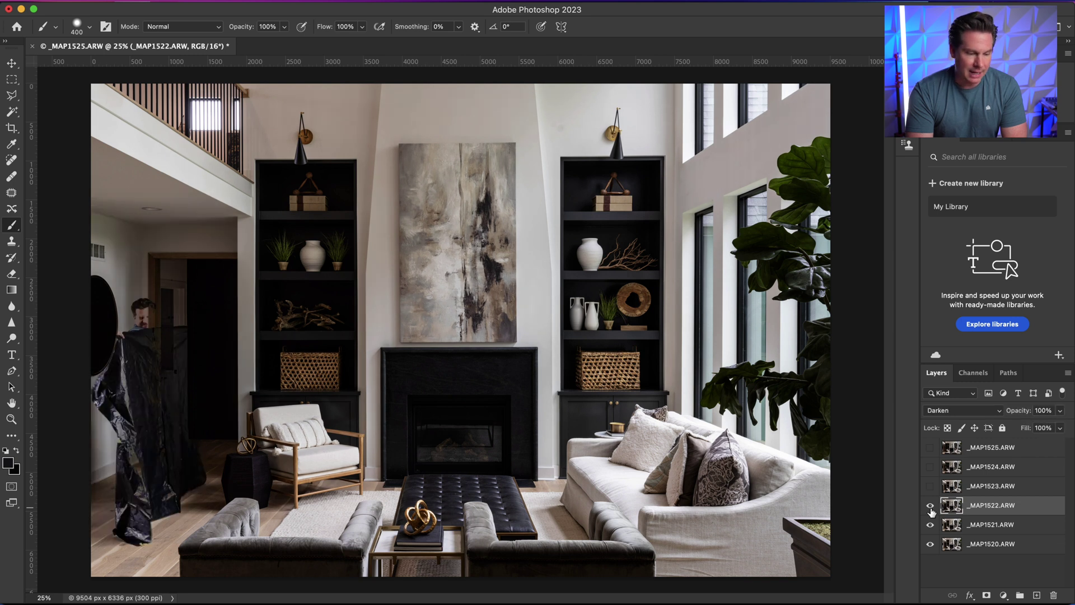
Add a layer mask to _MAP1522 and make the brush 0% hardness
click(986, 595)
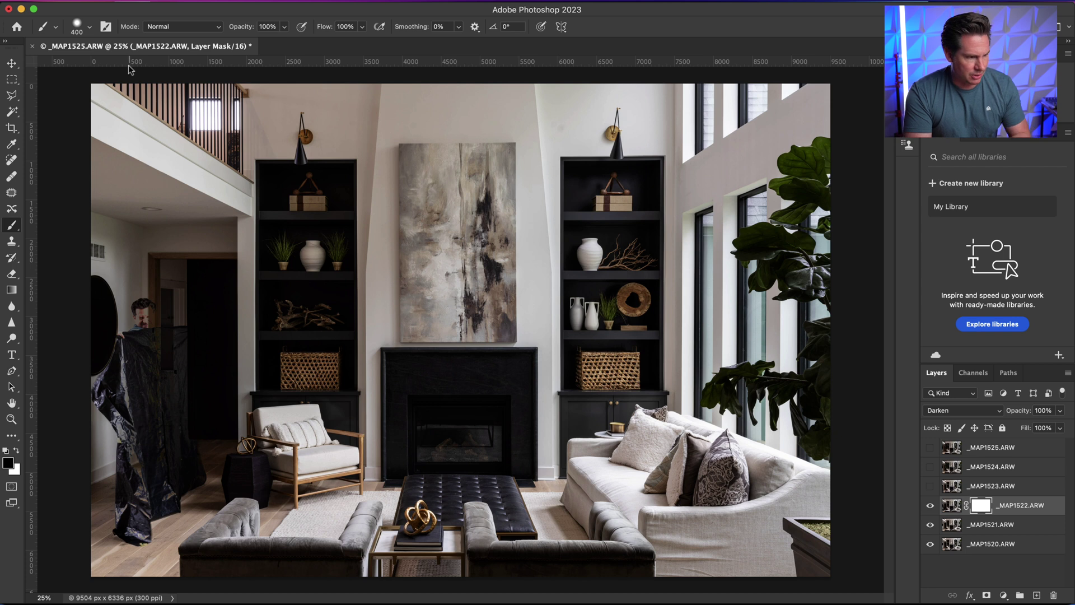
click(90, 22)
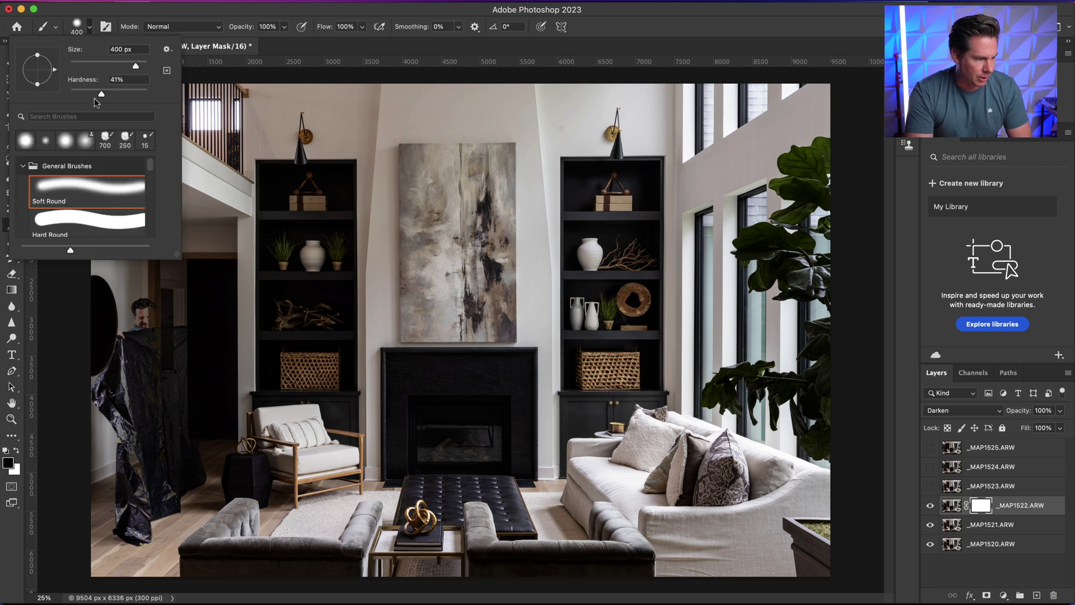
drag(102, 93, 70, 94)
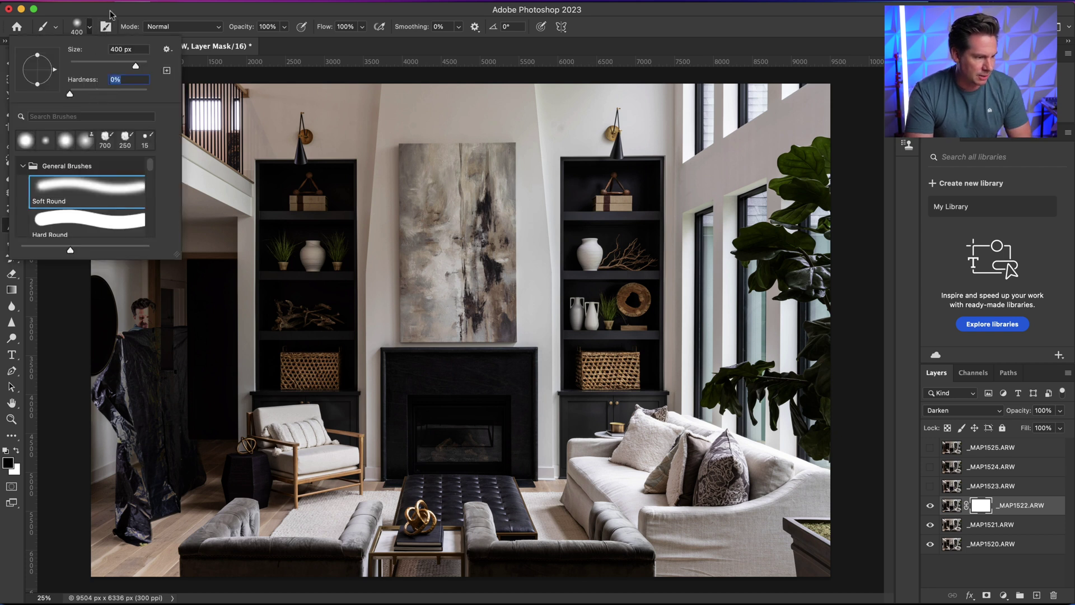
click(110, 14)
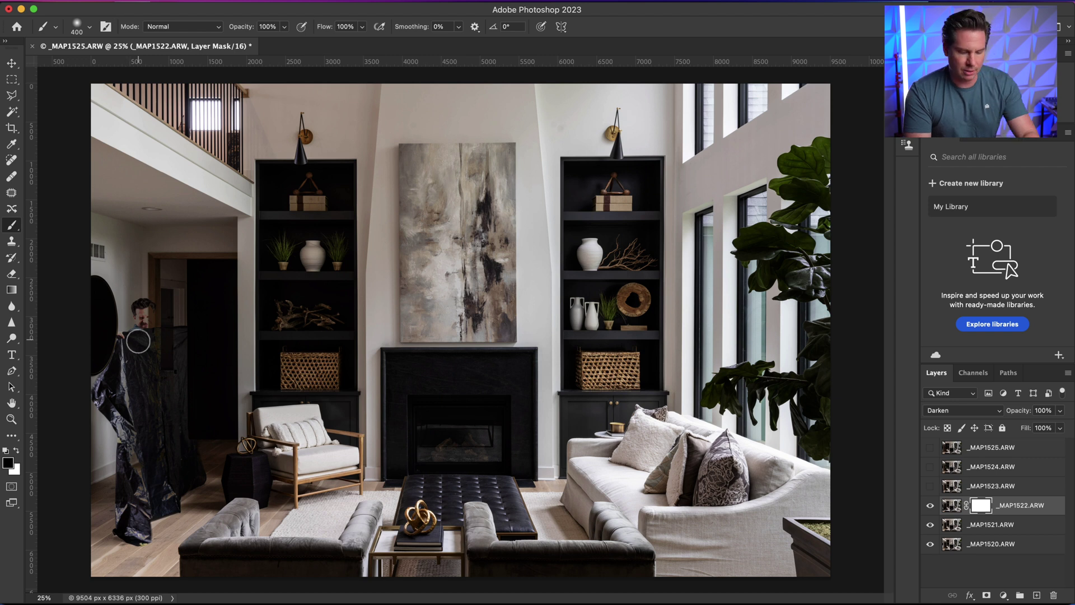
Paint black over the man and sheet with an 800 brush, then check the masked result
key(bracketright)
key(bracketright)
key(bracketright)
key(bracketright)
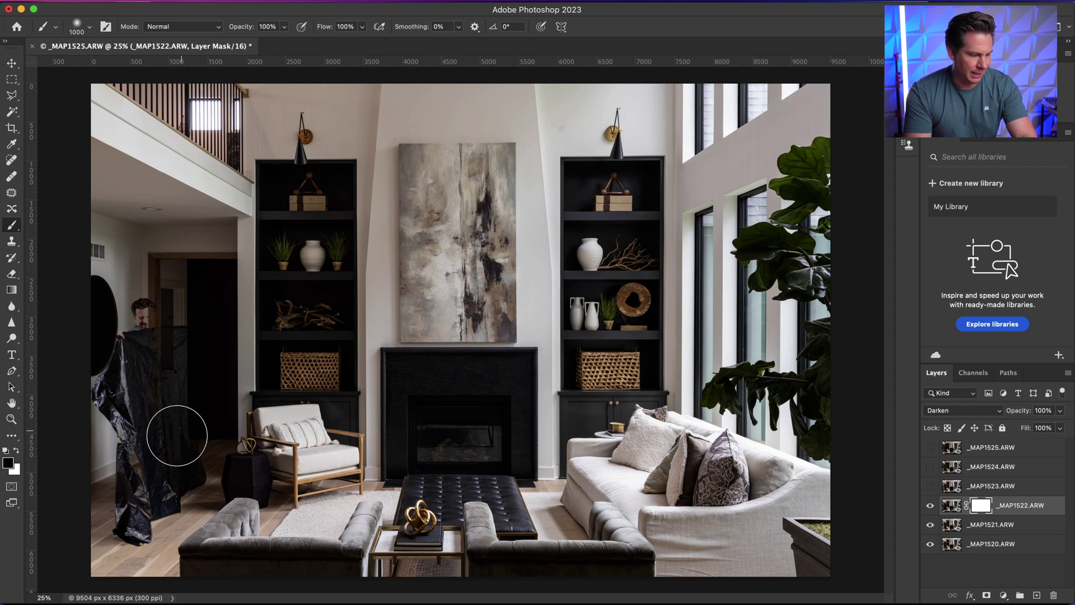
mouse_move(174, 438)
mouse_down()
mouse_move(163, 324)
mouse_move(149, 300)
mouse_move(96, 431)
mouse_move(143, 493)
mouse_move(132, 431)
mouse_up()
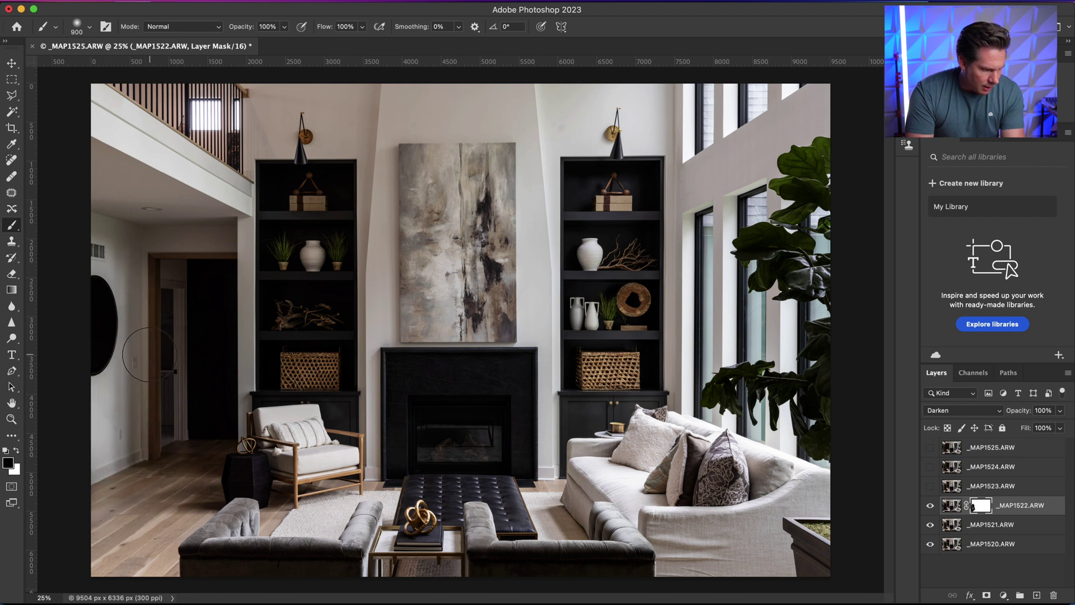
key(bracketright)
key(bracketright)
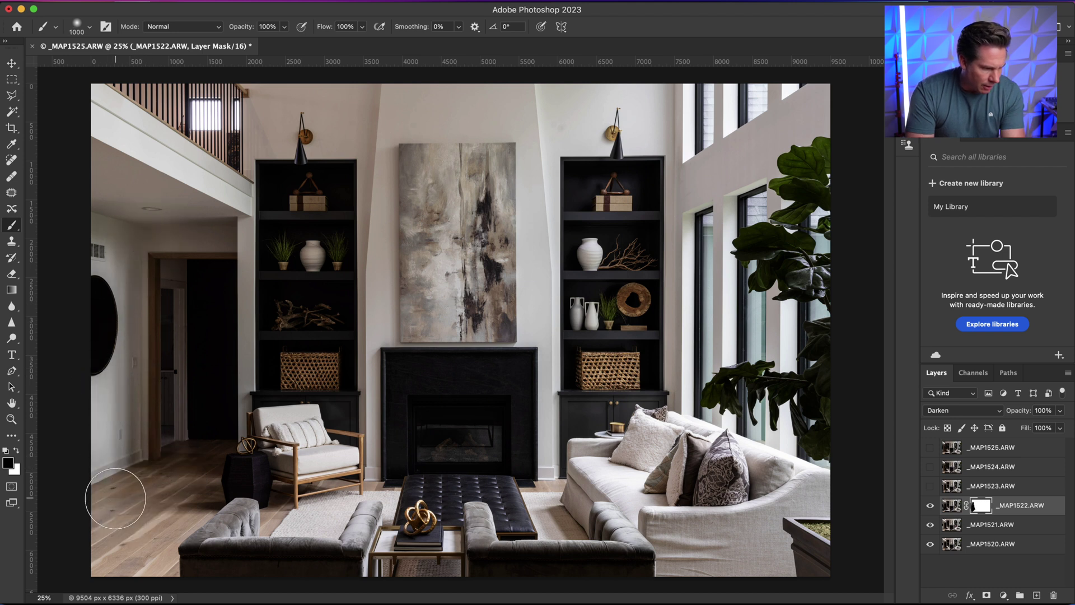
click(930, 505)
click(931, 506)
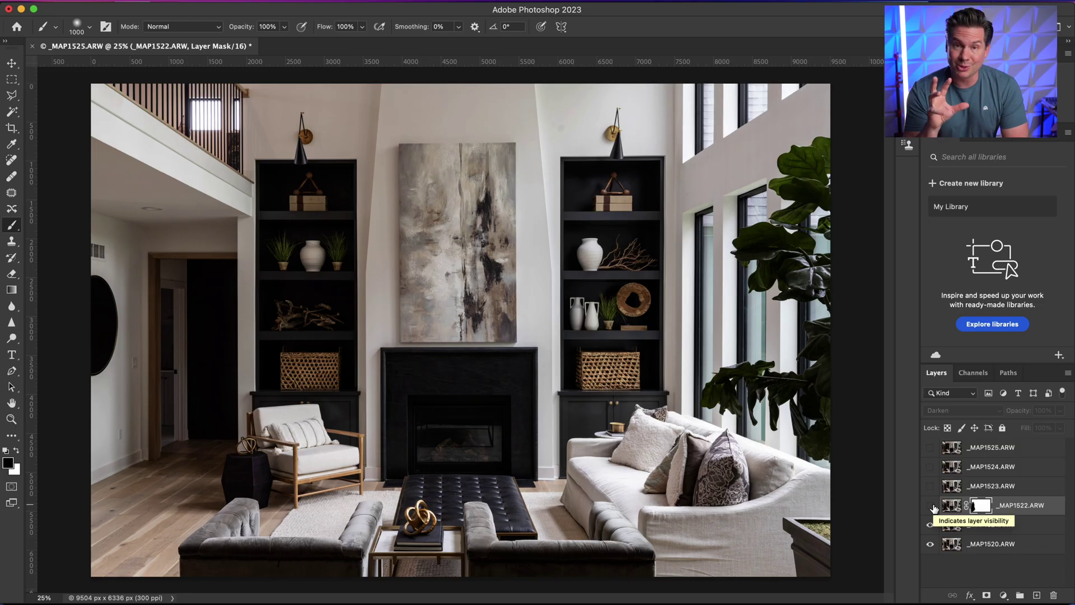
Turn _MAP1522 back on, then select and show the _MAP1523 layer
click(931, 508)
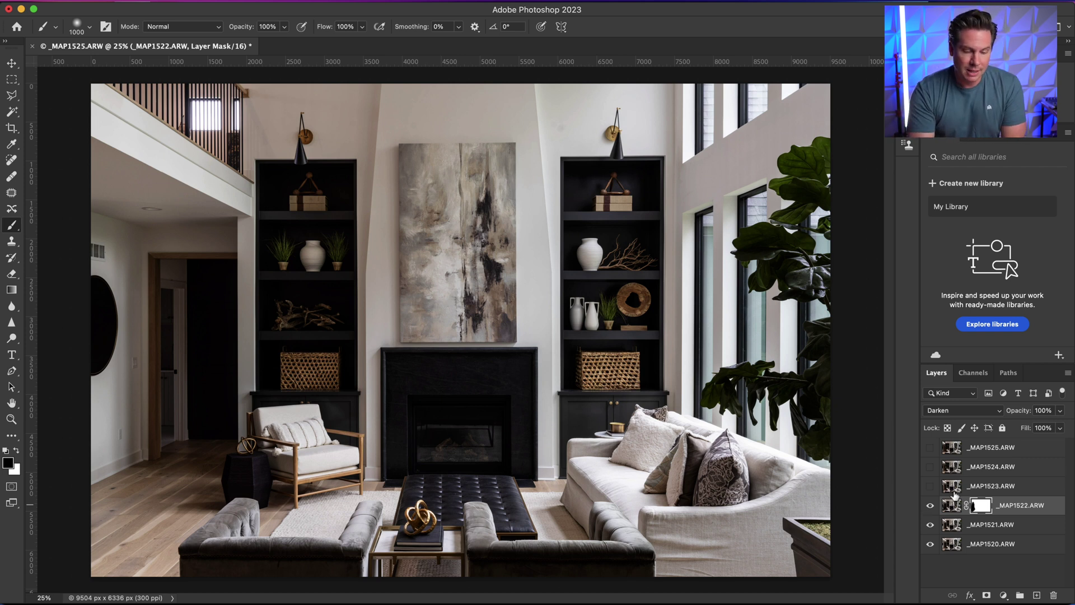
click(953, 487)
click(931, 487)
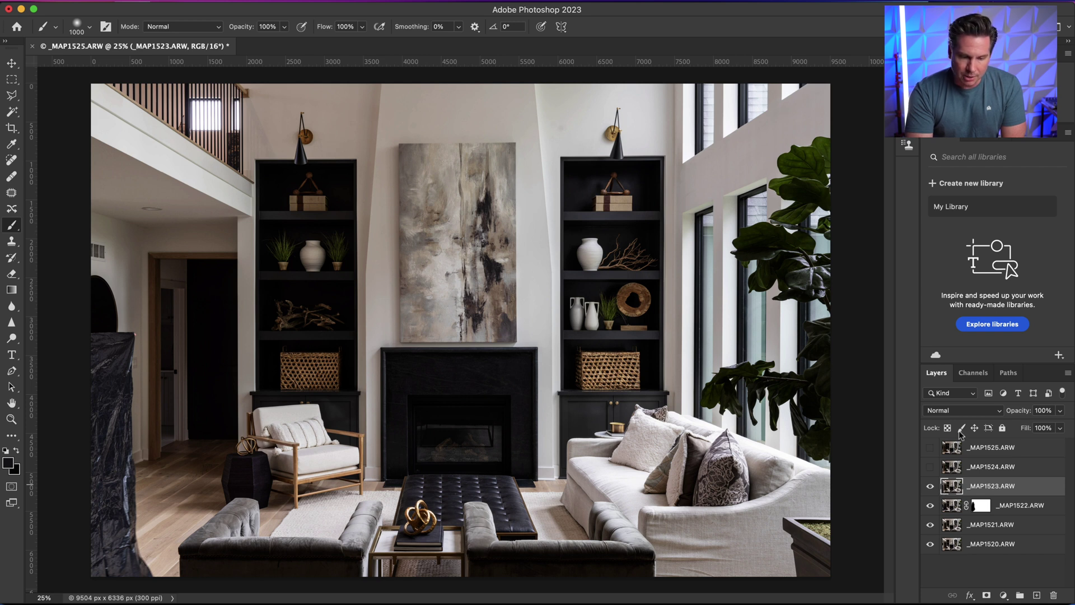
Change the _MAP1523 layer's blend mode from Normal to Darken
click(968, 412)
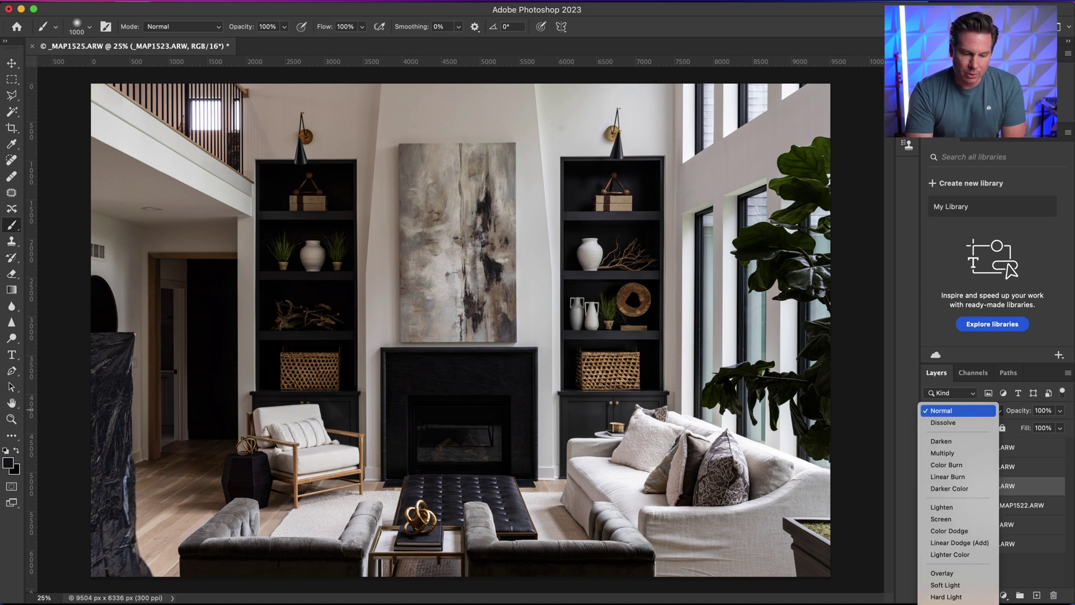
click(964, 441)
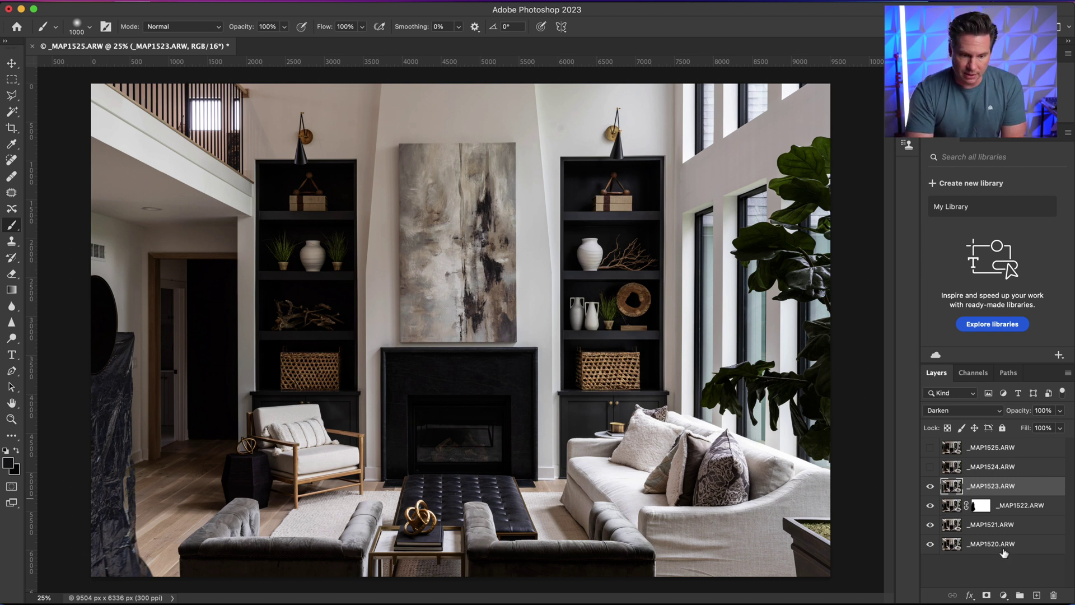
Add a layer mask to _MAP1523, paint out the left black sheet, then compare visibility
click(986, 596)
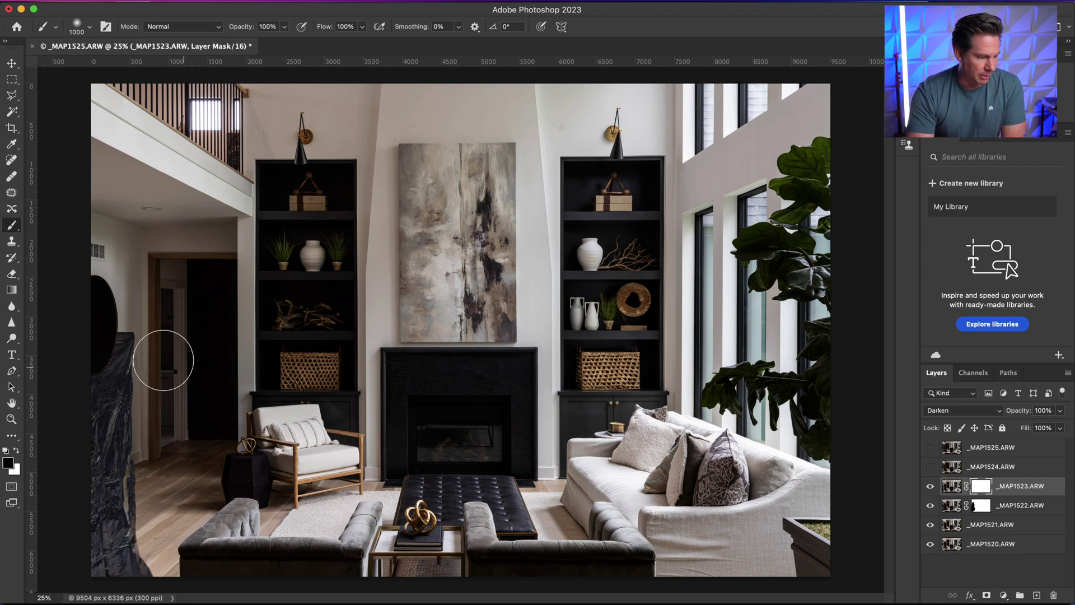
mouse_move(111, 347)
mouse_down()
mouse_move(97, 441)
mouse_move(117, 336)
mouse_move(130, 433)
mouse_move(130, 351)
mouse_move(130, 525)
mouse_move(146, 570)
mouse_move(130, 532)
mouse_move(125, 546)
mouse_move(114, 424)
mouse_move(96, 600)
mouse_up()
key([)
key([)
key([)
key([)
key(])
key(])
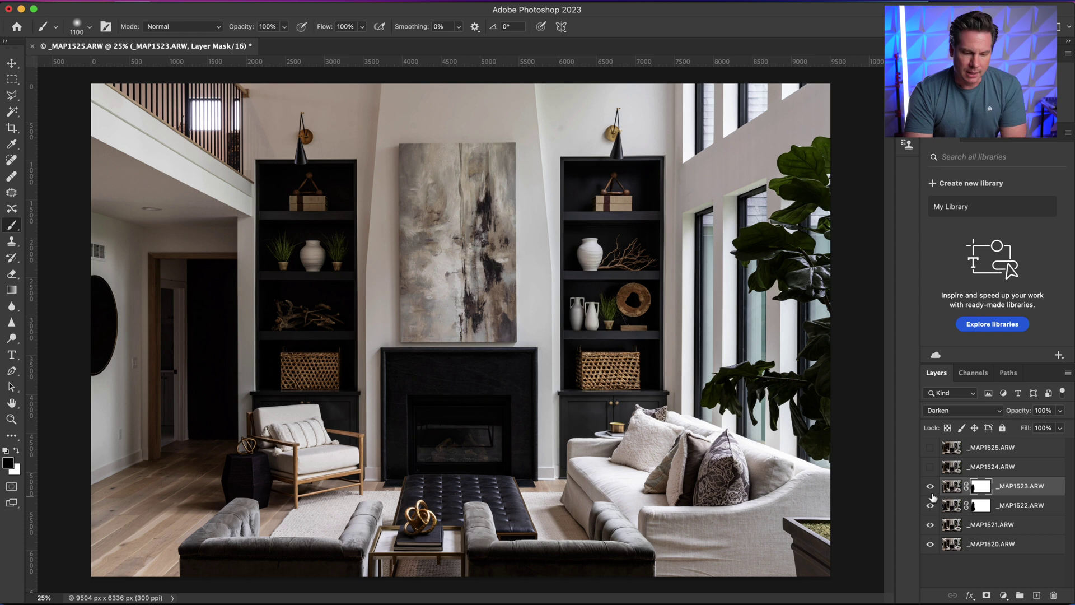
click(929, 487)
click(929, 488)
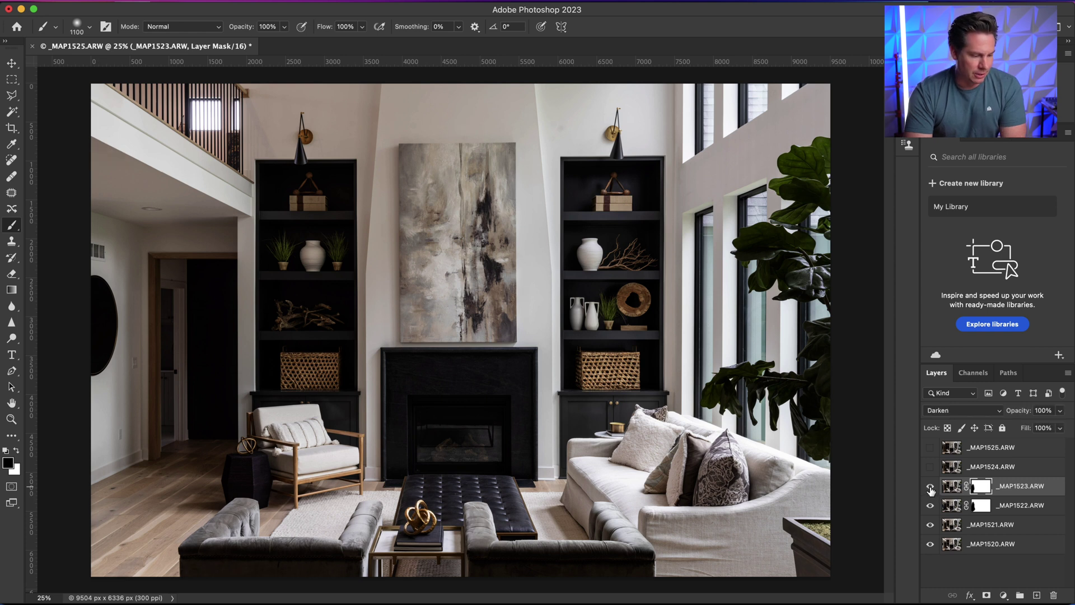
click(930, 487)
click(930, 488)
click(930, 488)
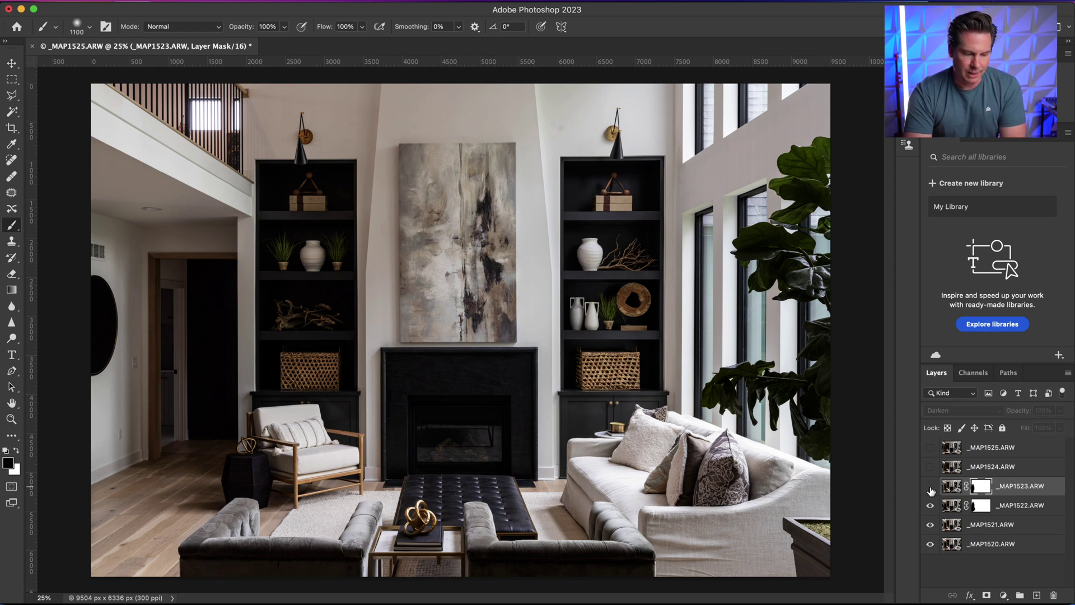
click(930, 487)
click(930, 488)
click(930, 487)
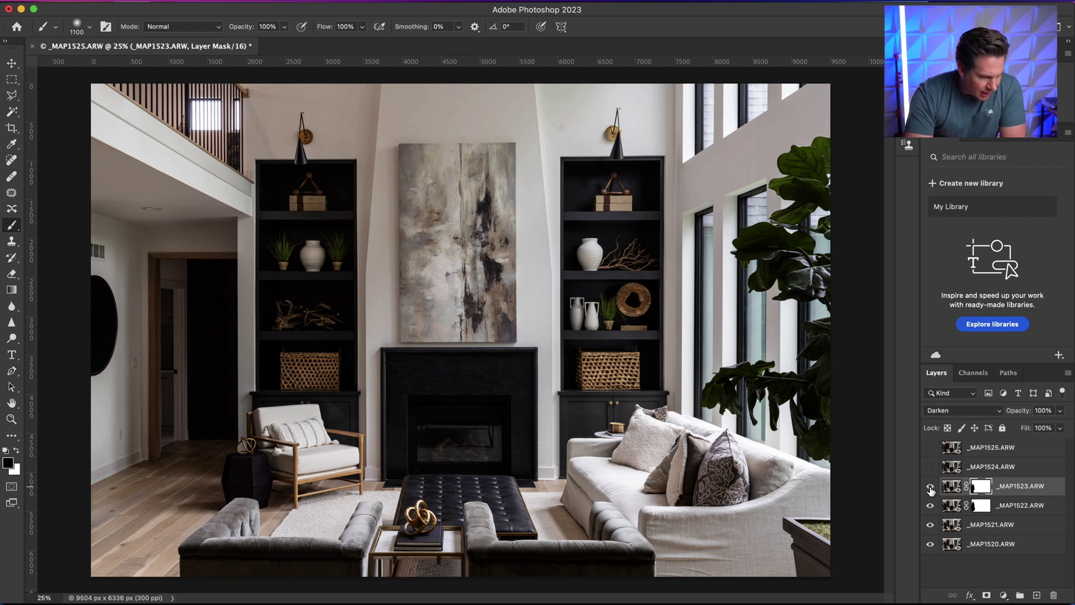
click(930, 487)
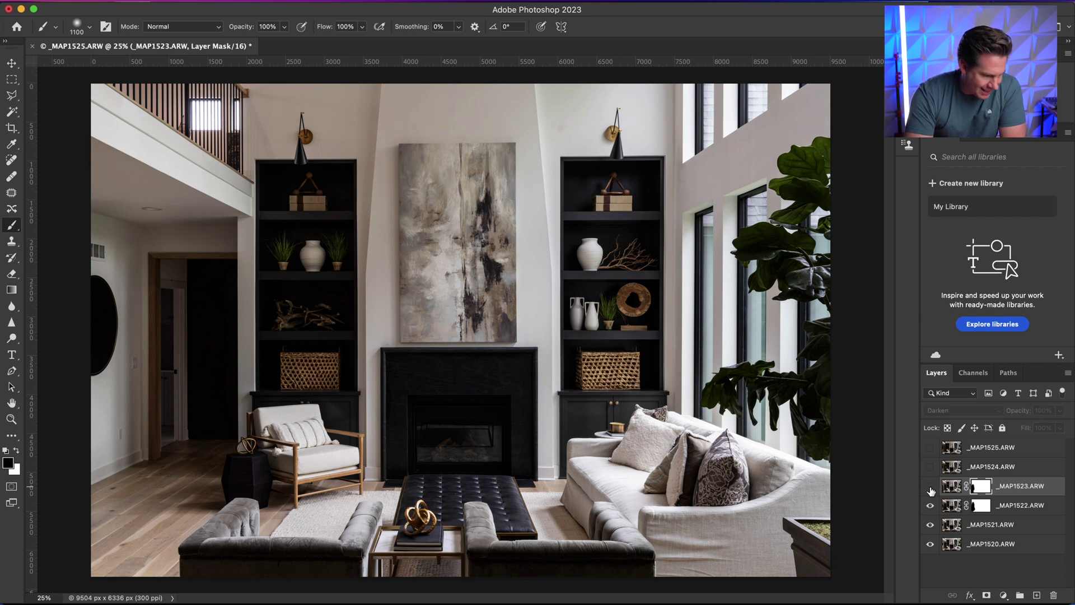
click(930, 487)
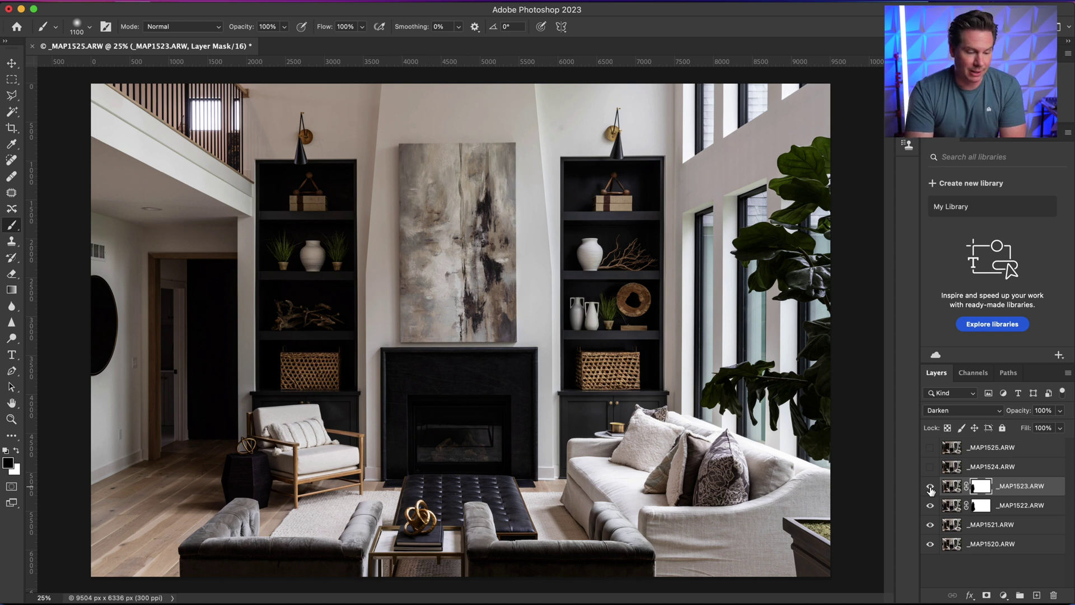
click(930, 487)
click(930, 487)
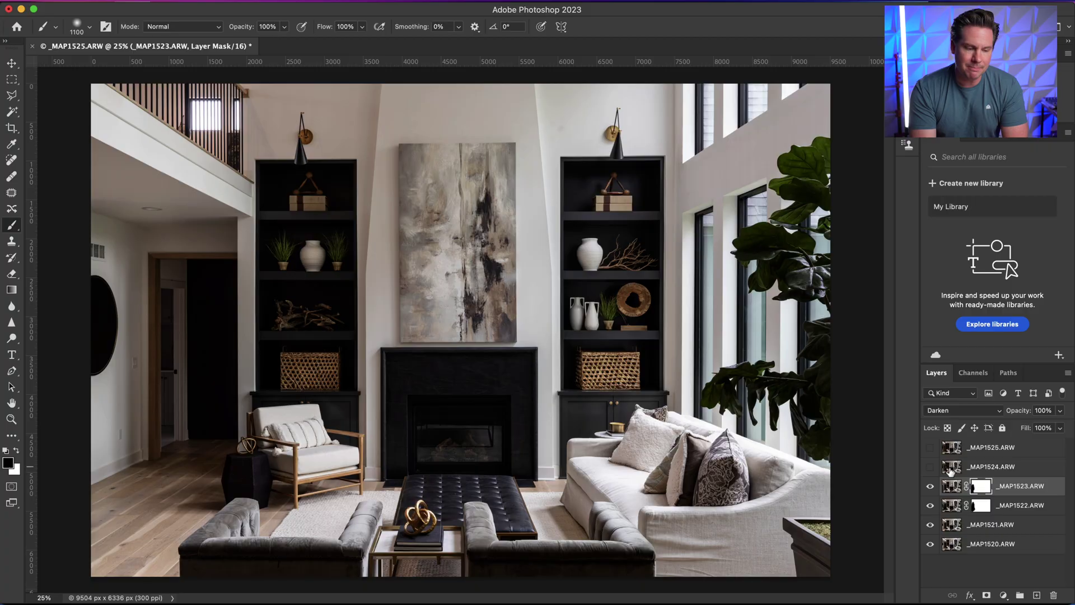
click(950, 470)
Toggle _MAP1524.ARW's visibility on and off to compare, leaving it visible
click(930, 467)
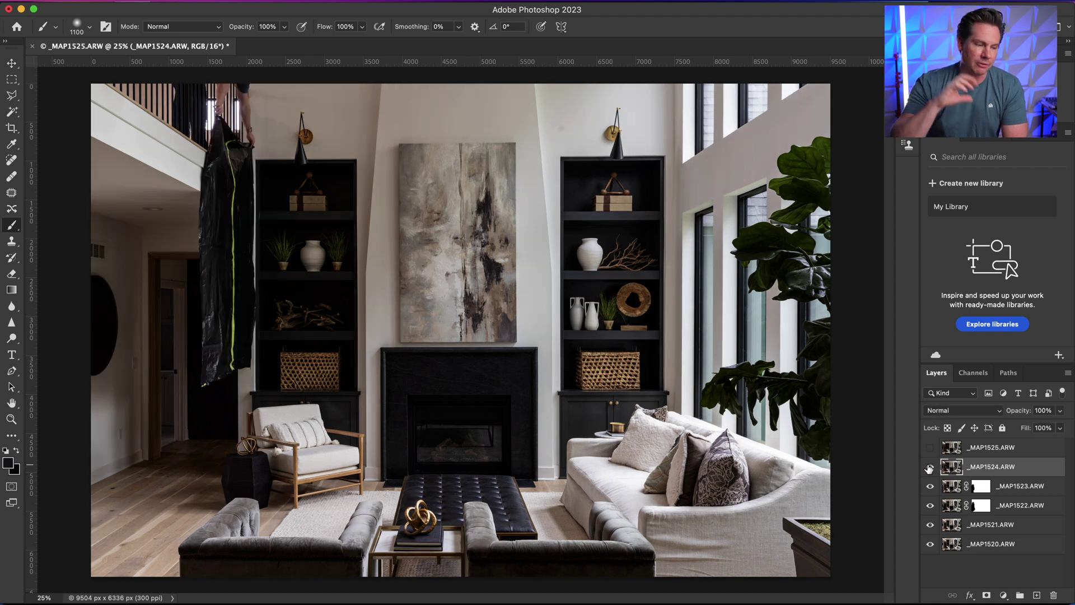
click(929, 468)
click(930, 468)
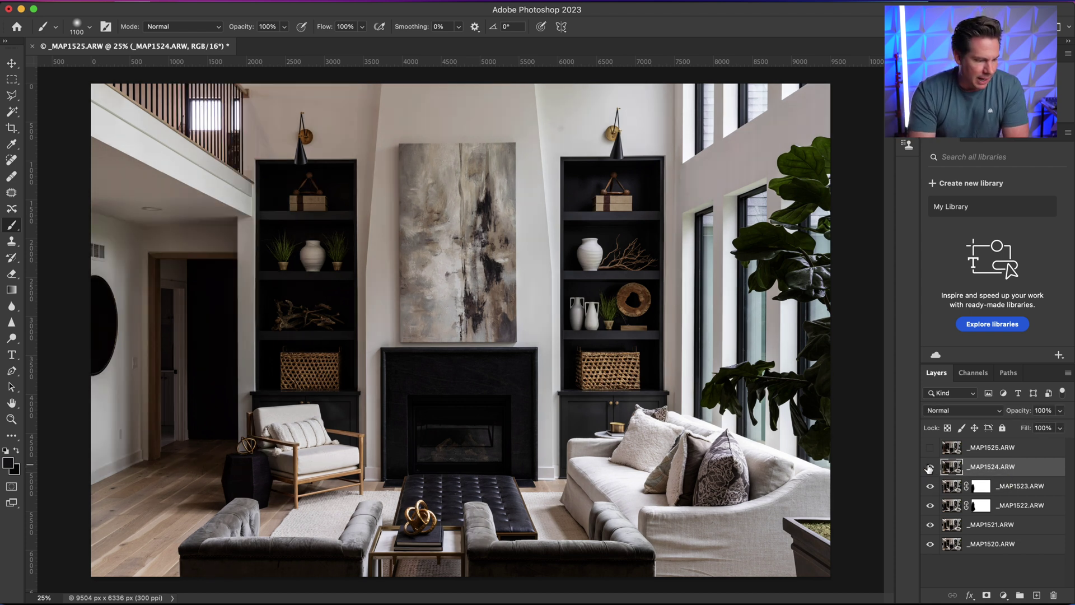
click(930, 468)
click(930, 467)
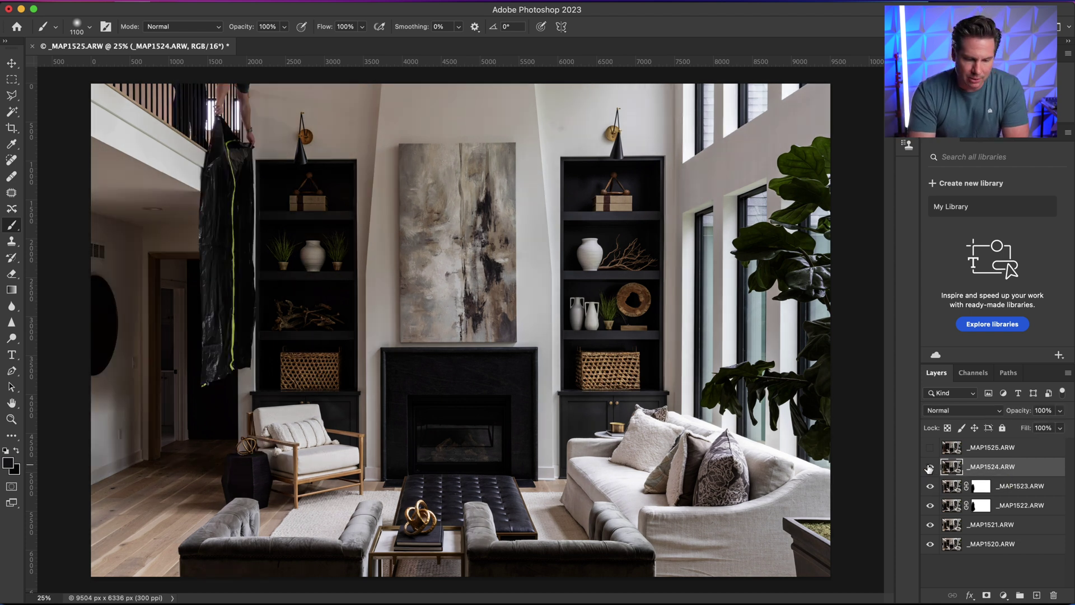
Hide _MAP1524.ARW behind a black mask and paint it back over the left shelves to the basket
alt+click(986, 596)
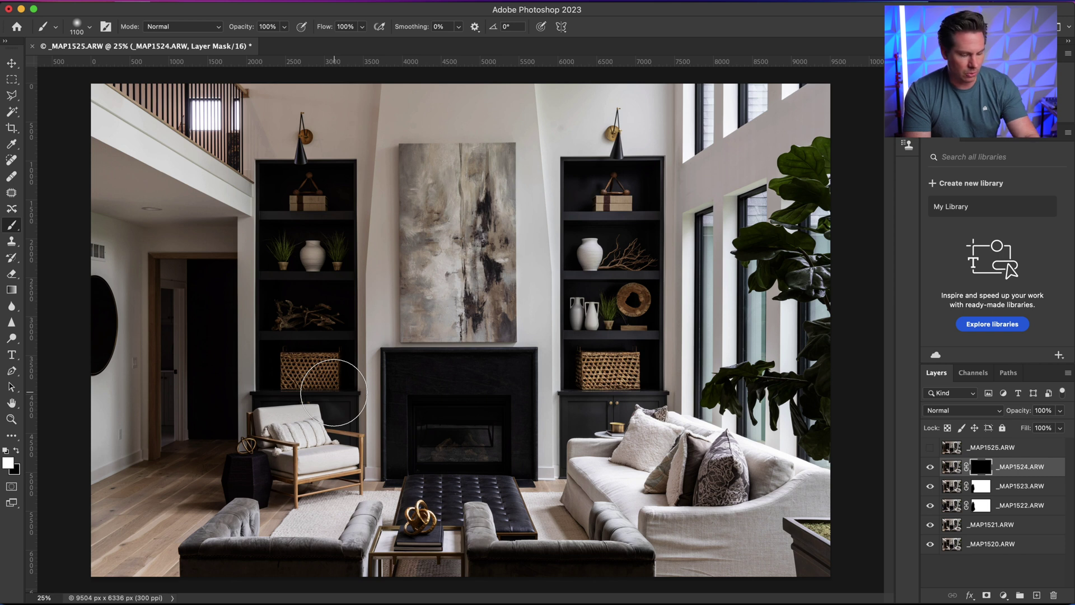
key(bracketleft)
key(bracketleft)
key(bracketleft)
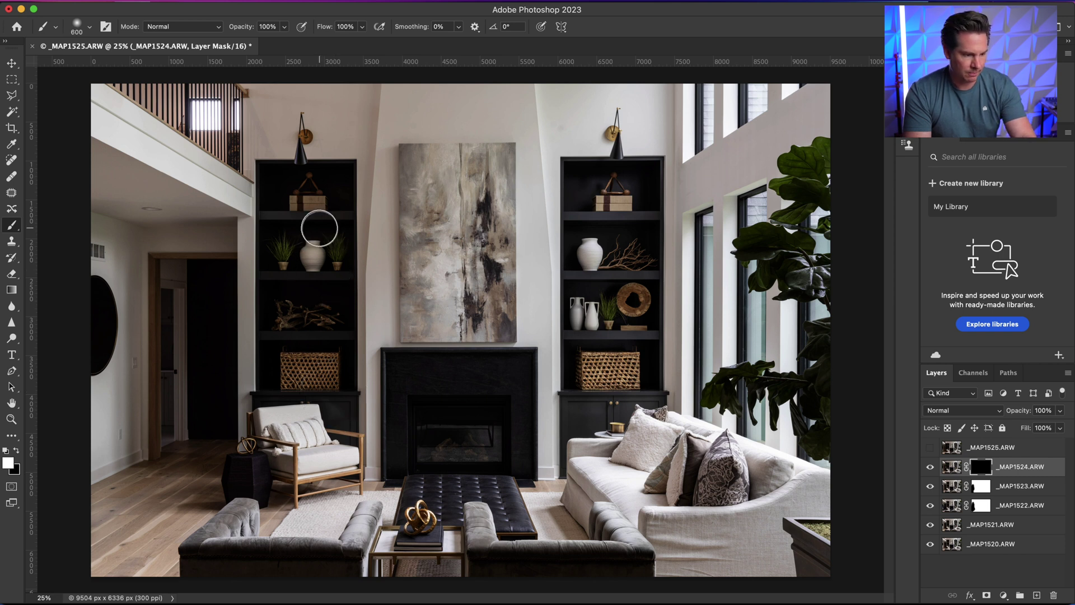
drag(314, 200, 312, 248)
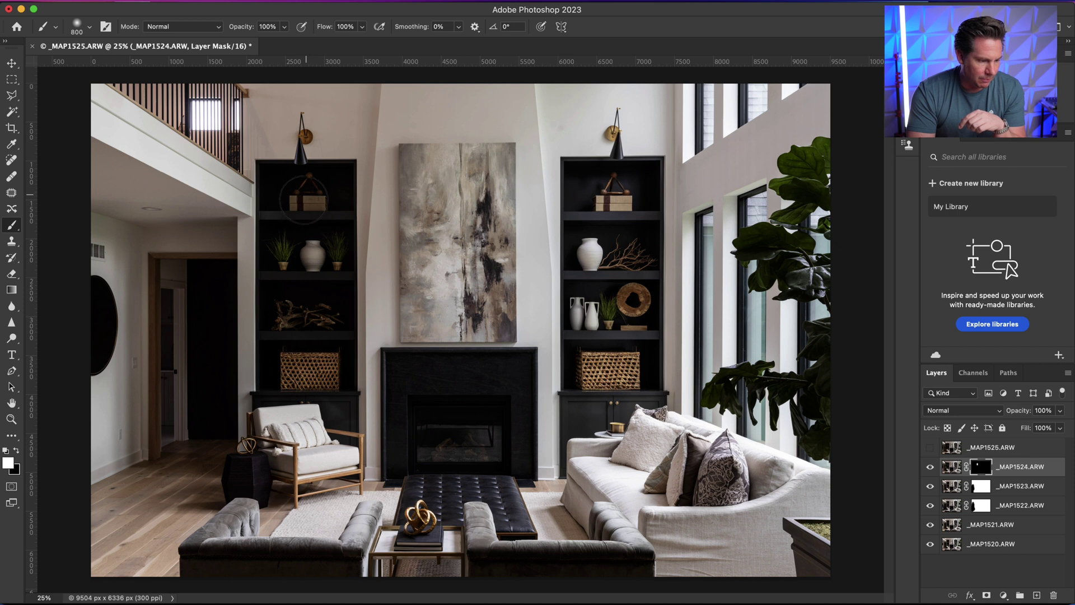
mouse_move(303, 199)
mouse_down()
mouse_move(290, 351)
mouse_move(293, 193)
mouse_move(315, 306)
mouse_move(310, 190)
mouse_move(296, 376)
mouse_move(315, 192)
mouse_move(319, 336)
mouse_up()
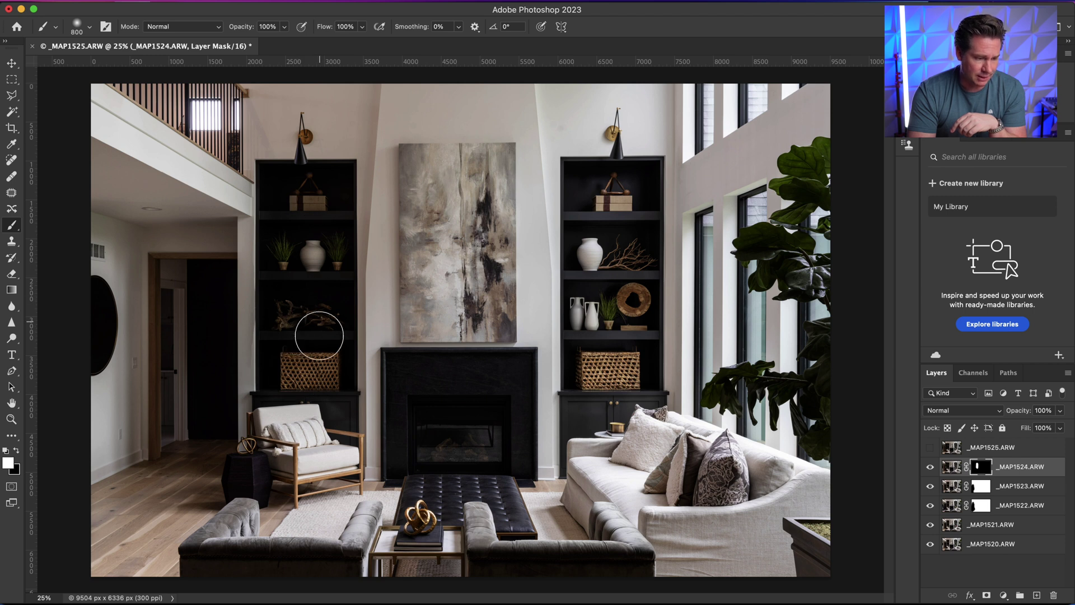
Toggle _MAP1524.ARW on and off to compare the left shelves
click(930, 468)
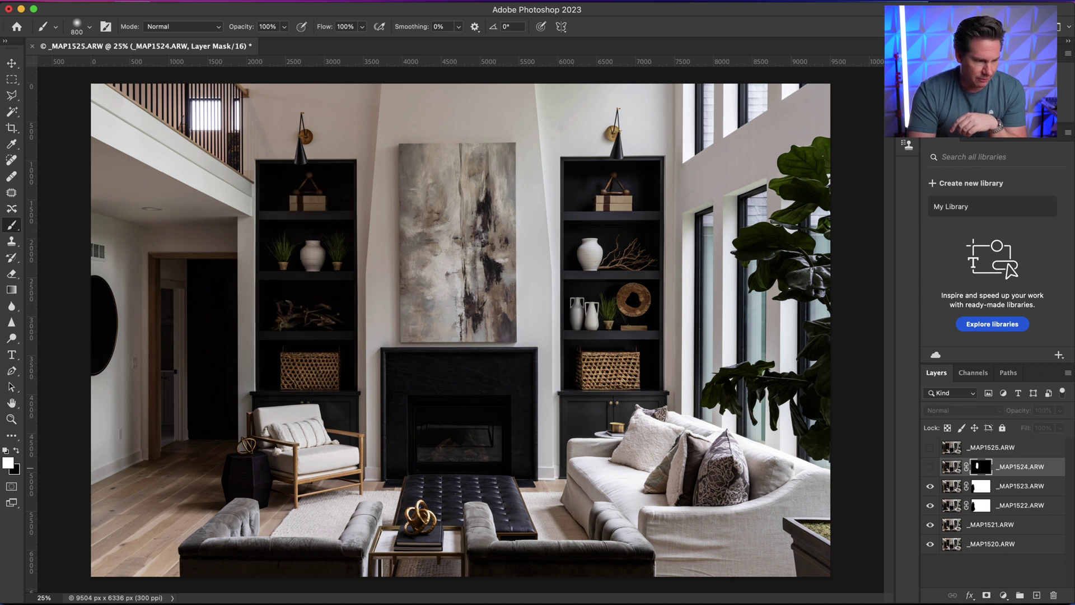
click(931, 467)
click(930, 468)
click(931, 467)
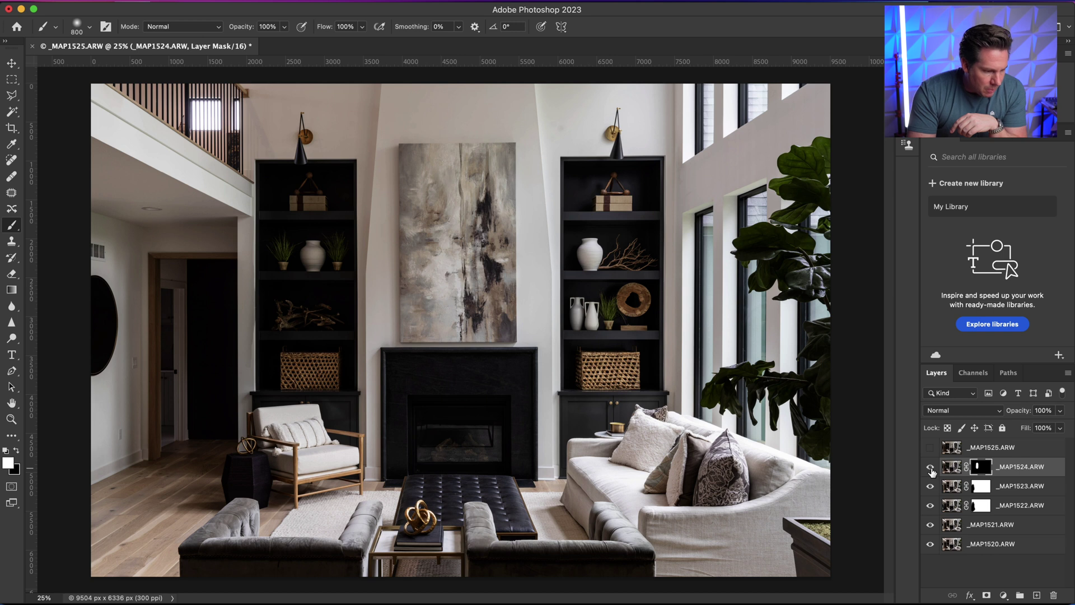
Zoom into the left bookcase and mask out the grey strip along the shelf's left edge
key(super+equal)
key(super+equal)
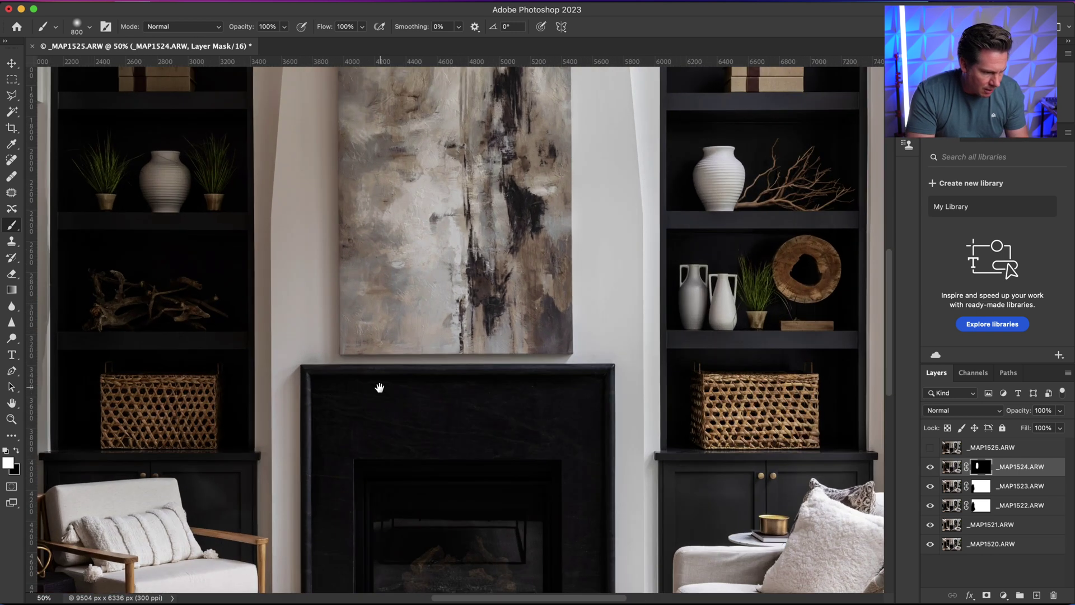
drag(379, 384, 630, 362)
key(x)
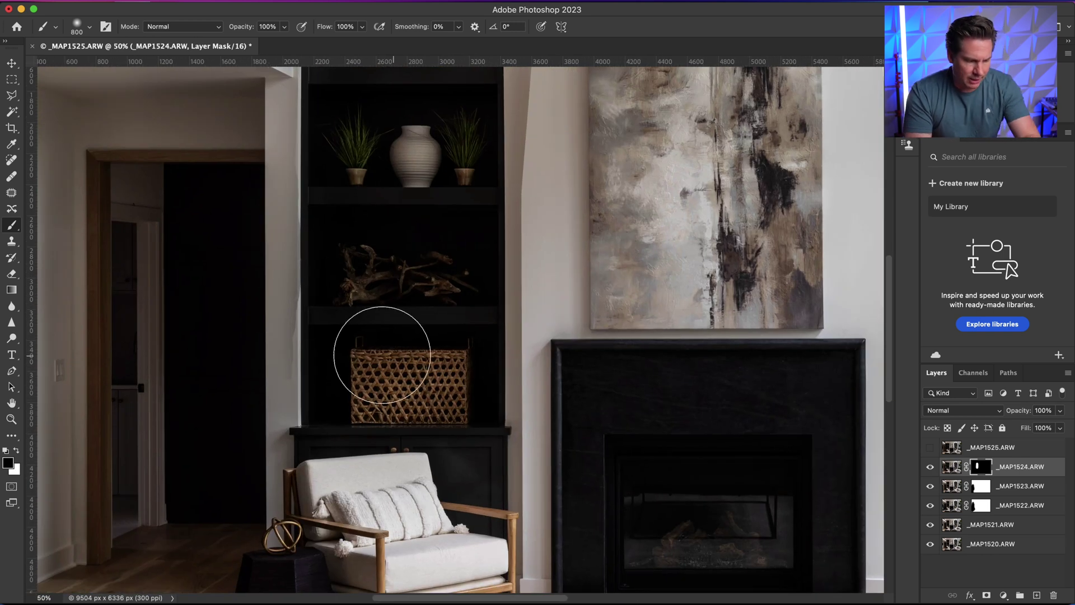
key(bracketleft)
key(bracketleft)
key(bracketleft)
key(bracketleft)
key(bracketleft)
key(bracketleft)
drag(291, 259, 288, 389)
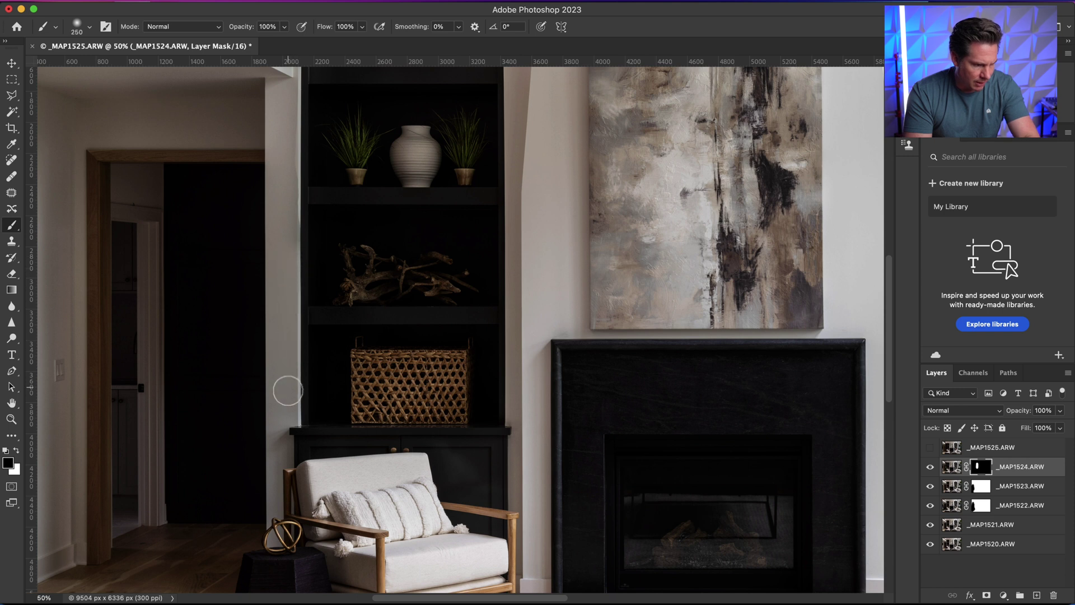
key(bracketright)
scroll(282, 152, up, 2)
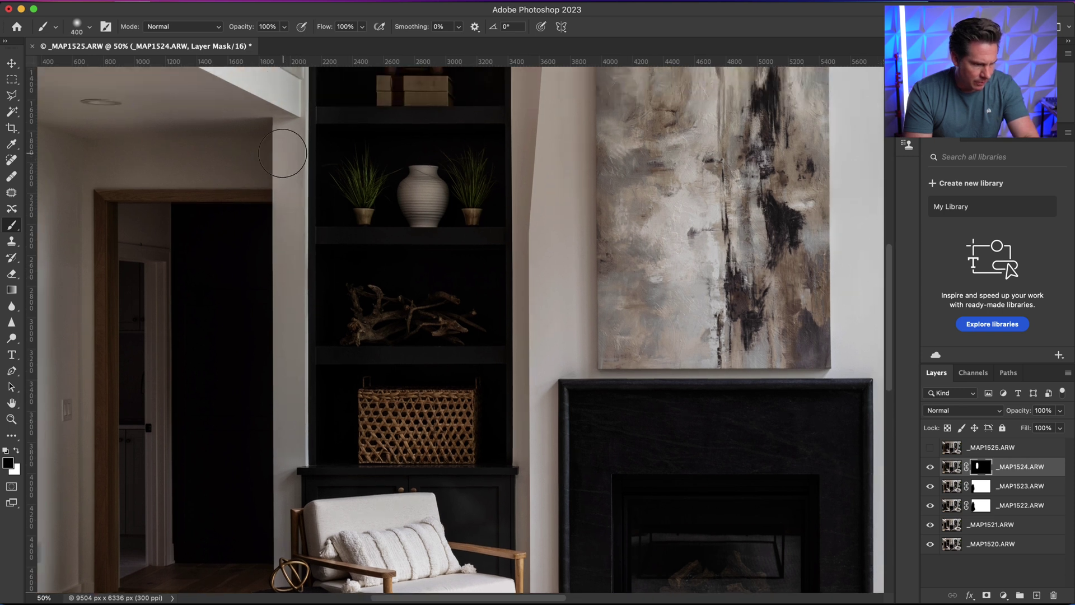
key(bracketright)
key(bracketright)
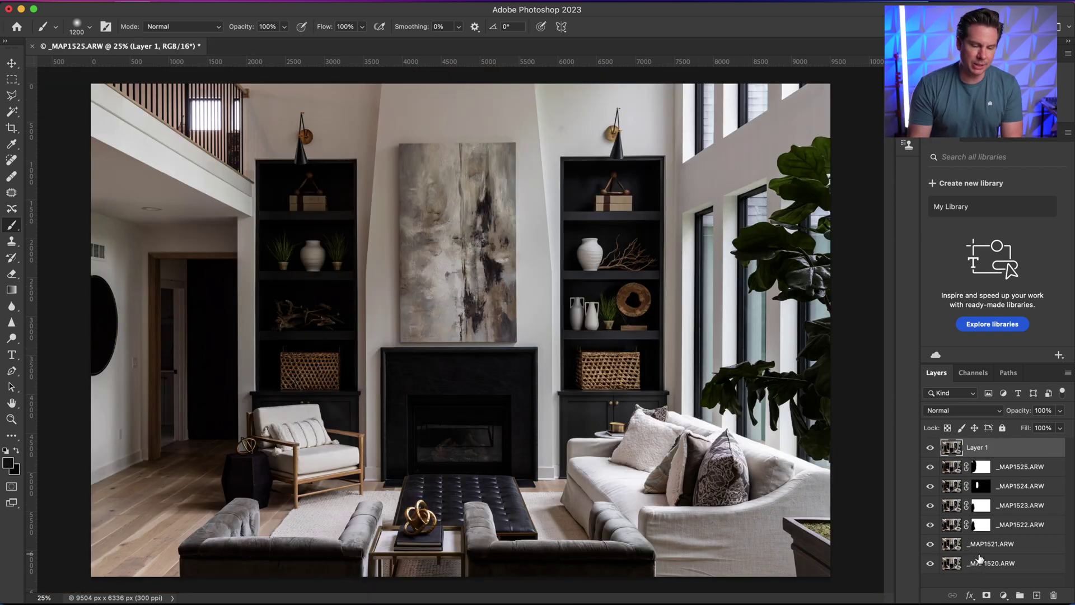
Hide _MAP1525 through _MAP1521, then toggle Layer 1 repeatedly for a before/after comparison
drag(930, 543, 930, 451)
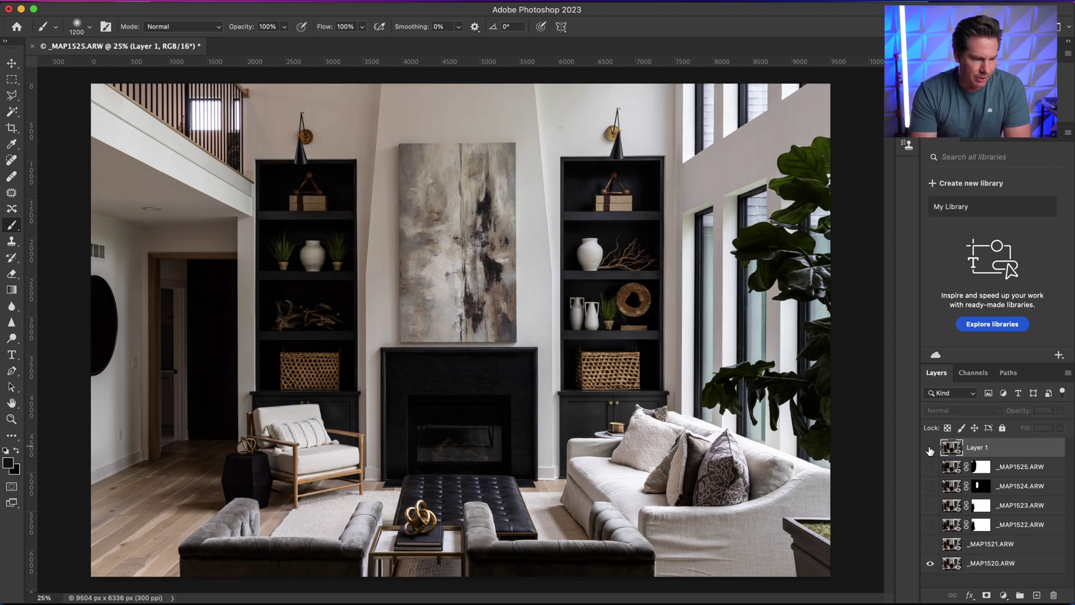
click(930, 450)
click(931, 449)
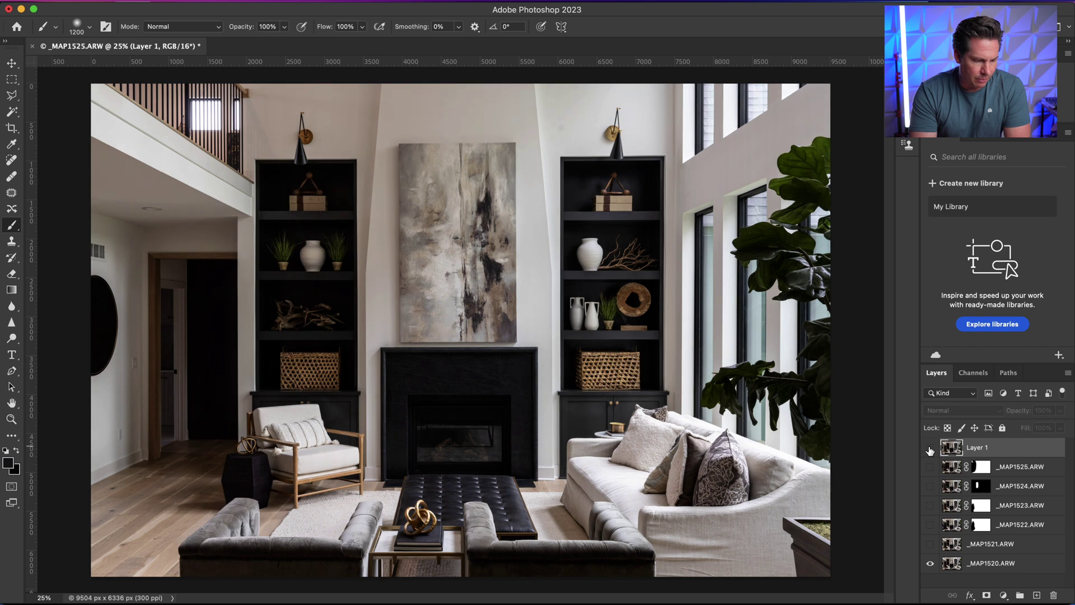
click(931, 449)
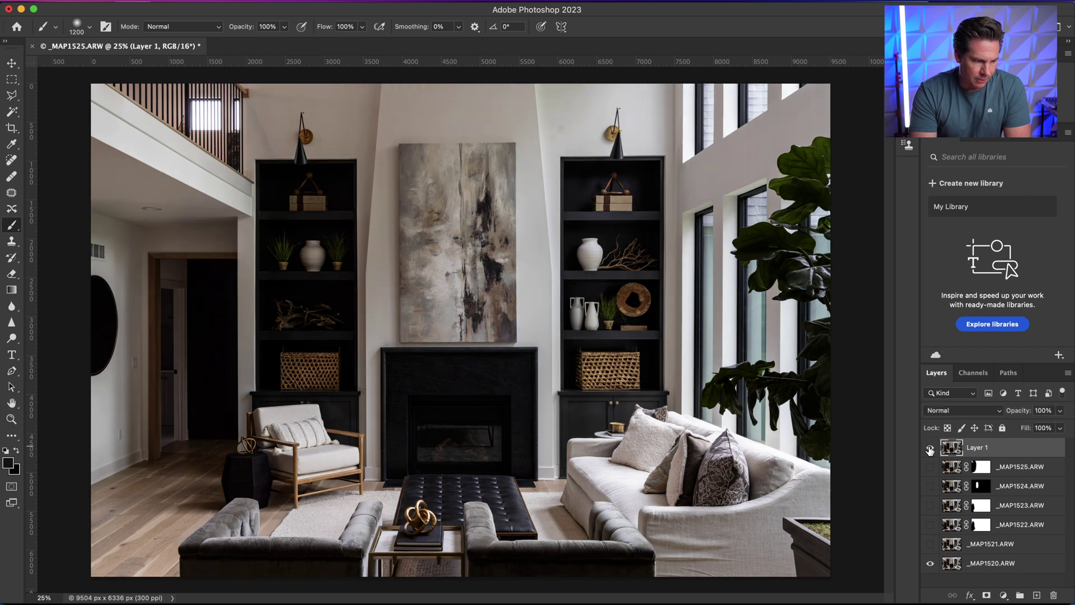
click(930, 450)
click(930, 450)
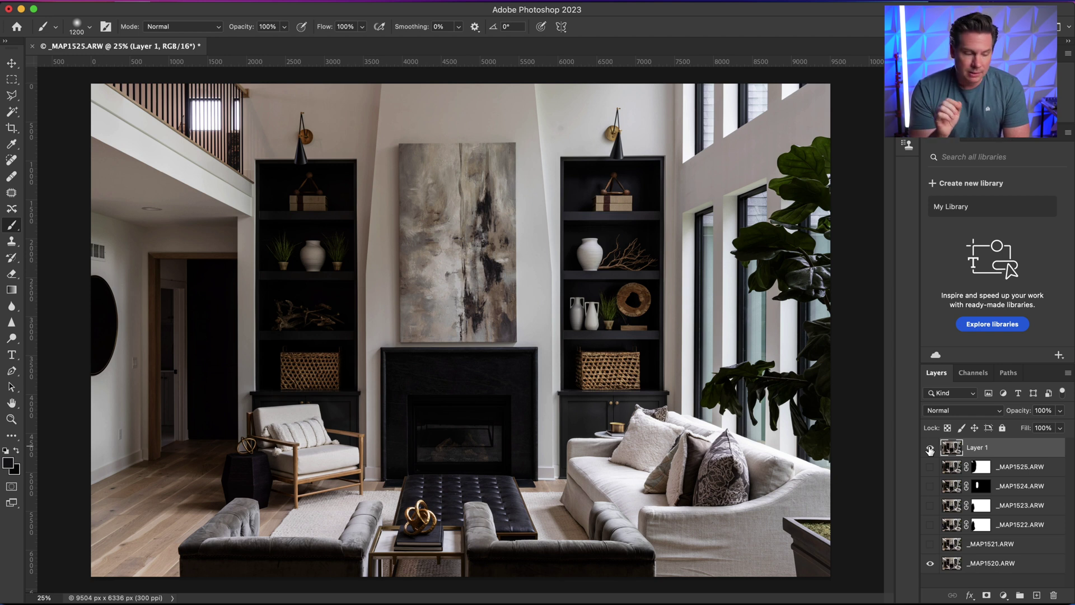
click(930, 450)
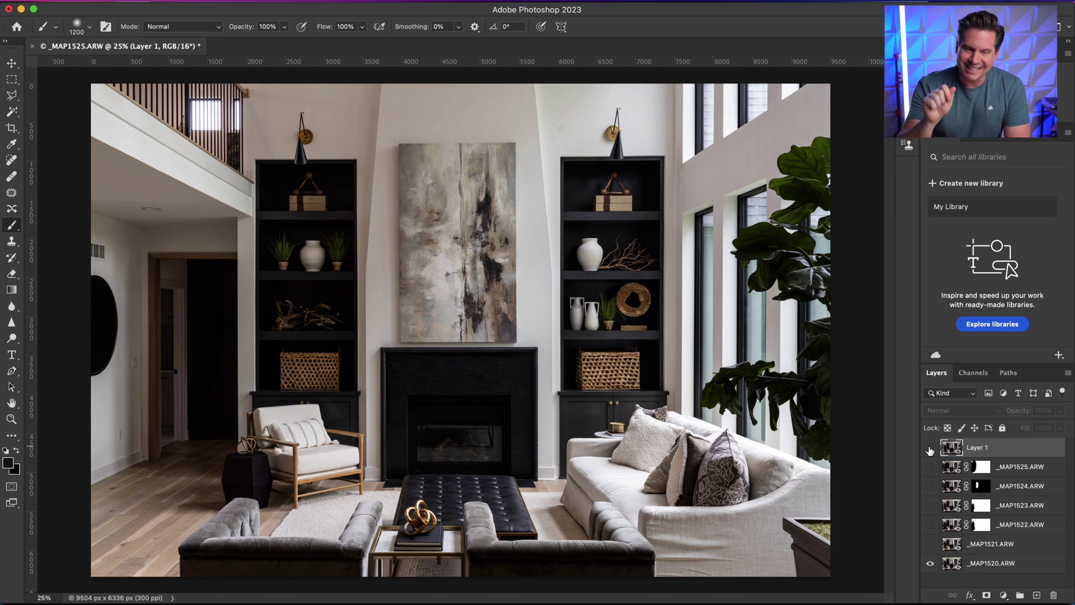
click(930, 450)
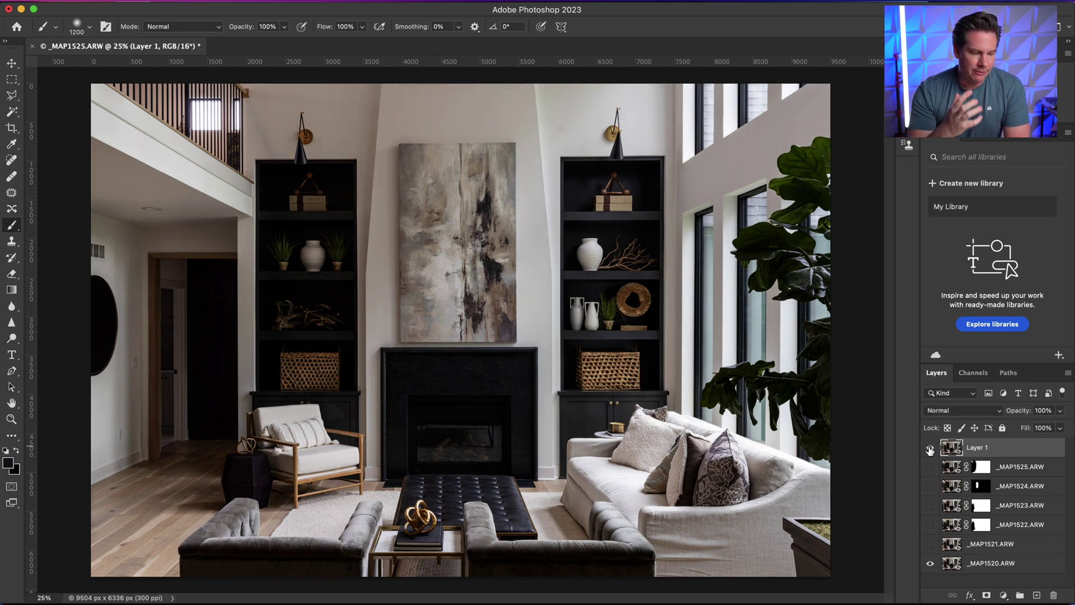